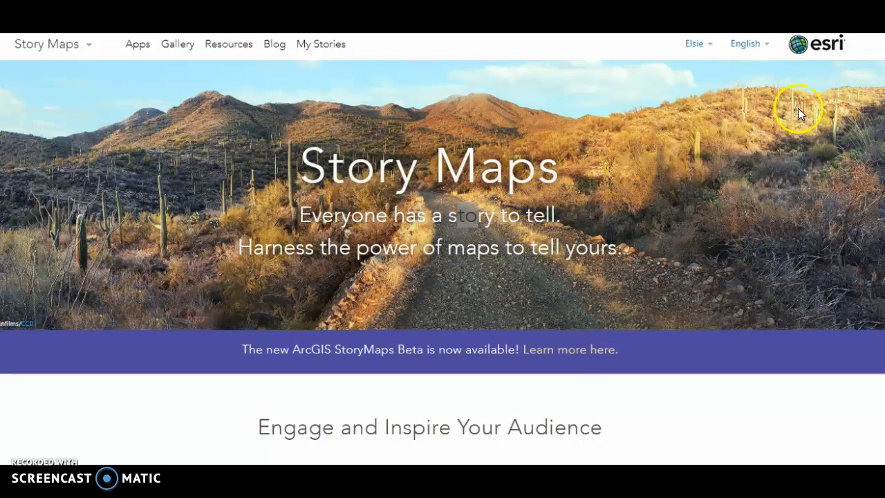
# - Start creating a new Map Journal story using the Side Panel layout
pyautogui.scroll(-7, 442, 249)
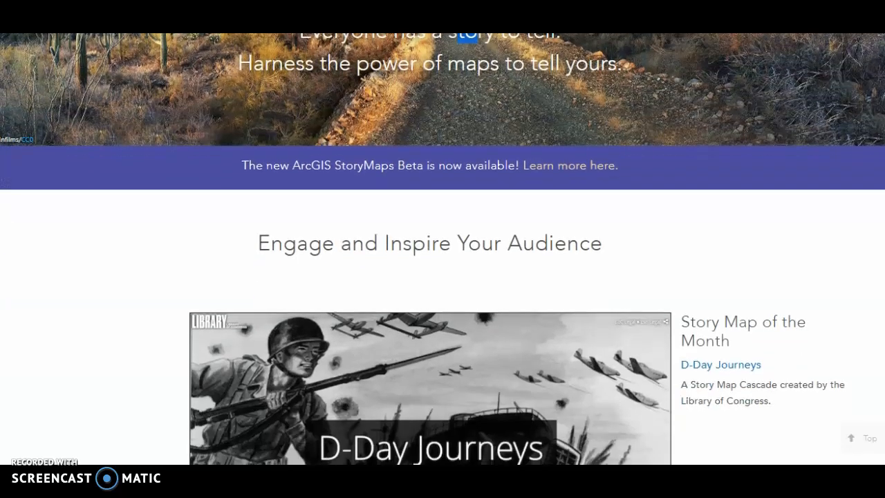
pyautogui.scroll(-9, 443, 249)
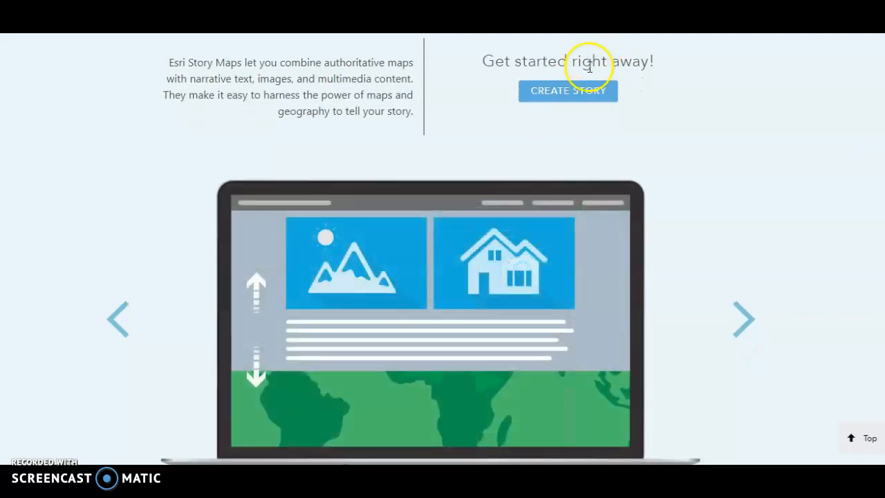
pyautogui.click(571, 96)
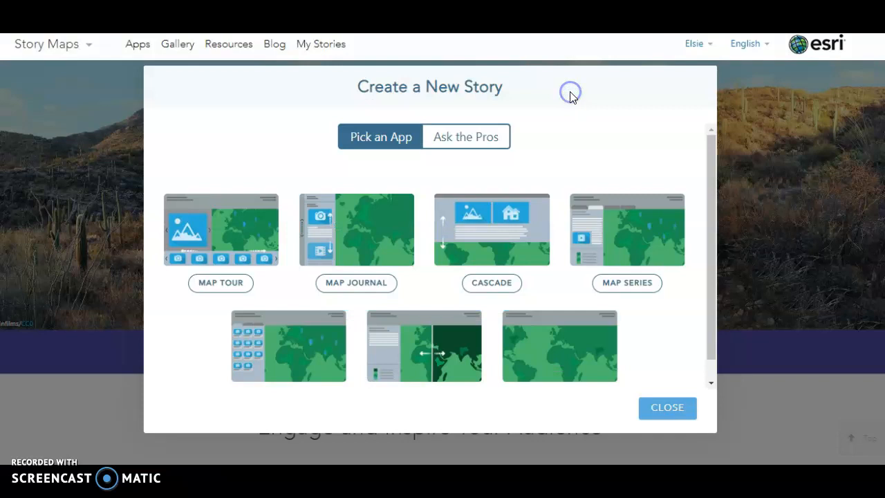
pyautogui.click(345, 244)
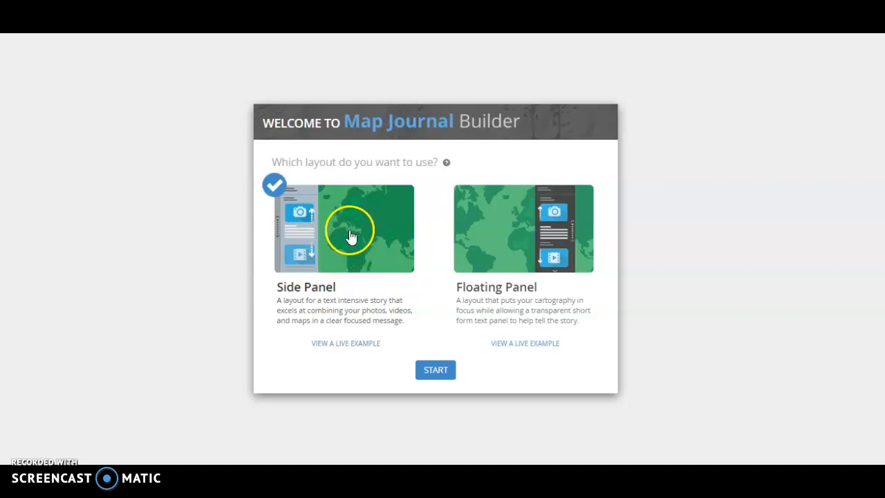
pyautogui.click(424, 376)
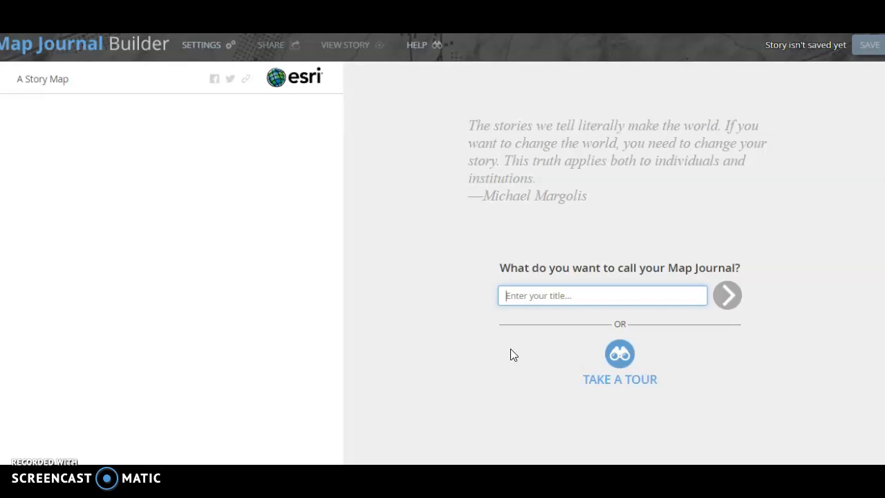
# - Title the Map Journal "Travelling in Thailand" and confirm
pyautogui.write('T')
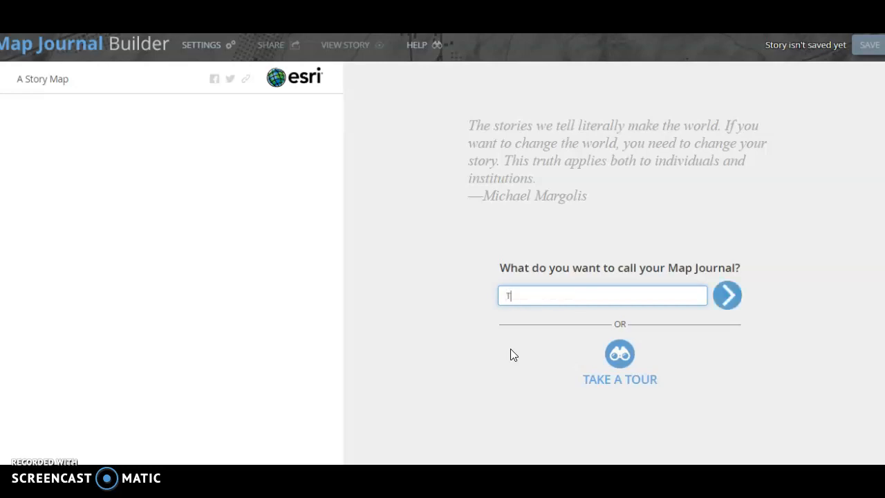
pyautogui.write('ravelling in Thailand')
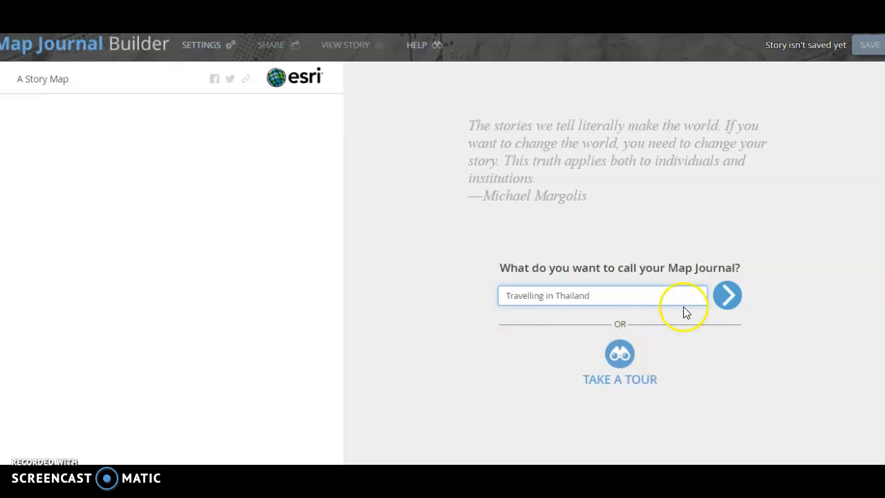
pyautogui.click(728, 305)
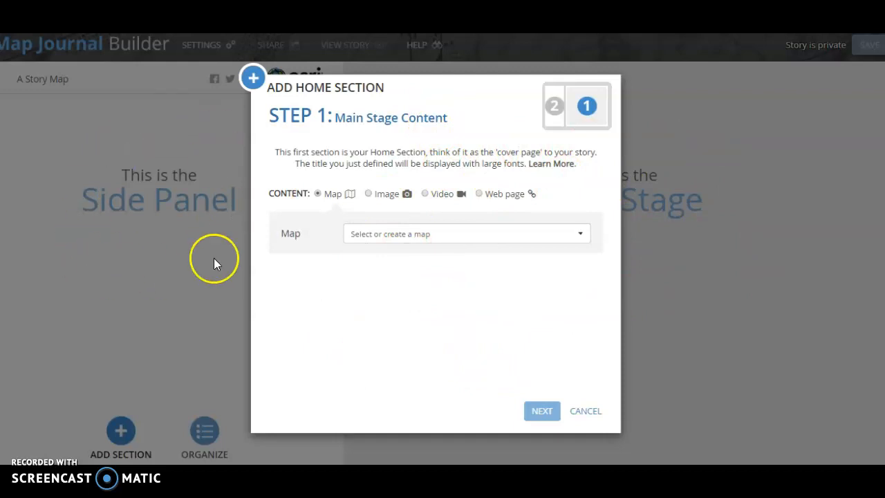
# - Open the map picker for the home section and search ArcGIS Online maps for Thailand
pyautogui.click(409, 242)
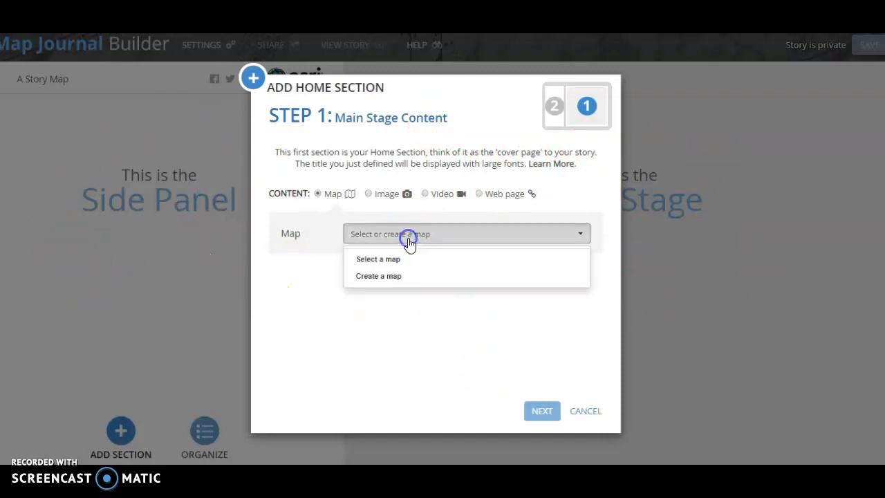
pyautogui.click(401, 259)
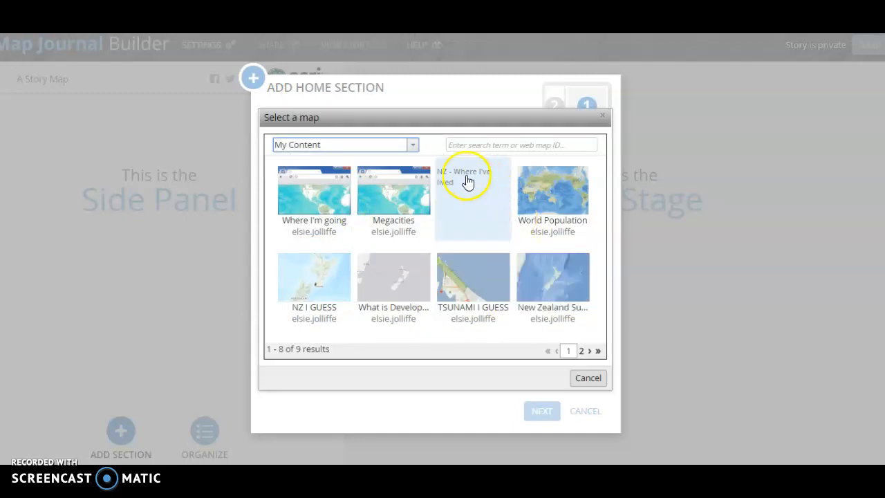
pyautogui.click(414, 146)
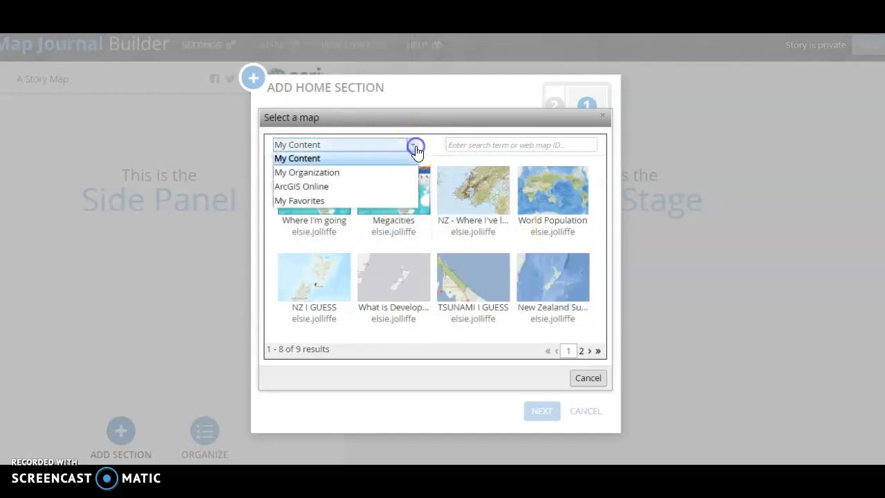
pyautogui.click(374, 191)
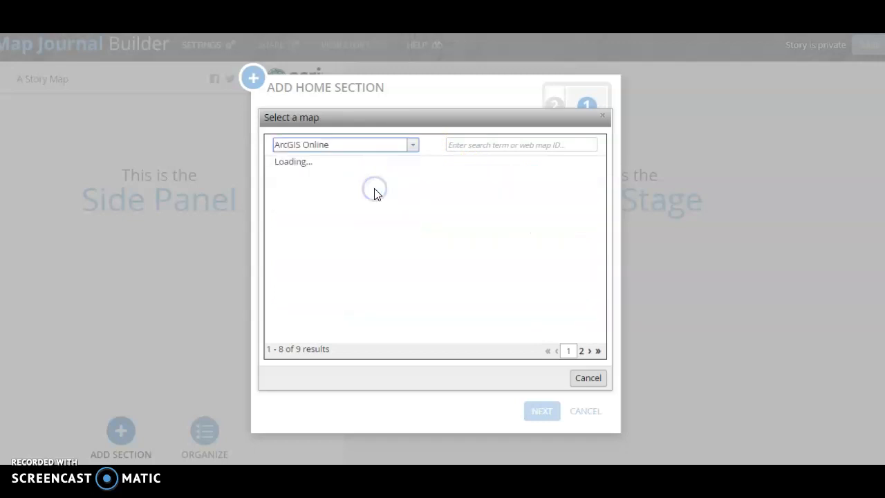
pyautogui.click(495, 148)
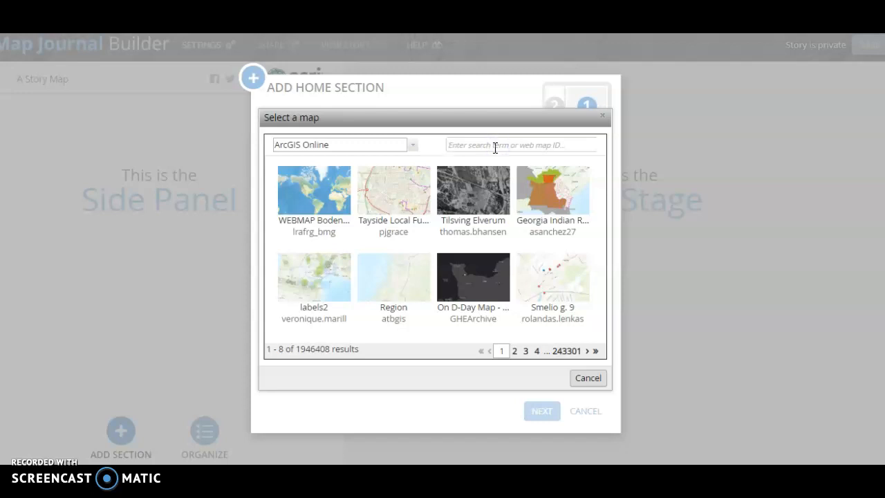
pyautogui.write('Thailand')
pyautogui.click(552, 296)
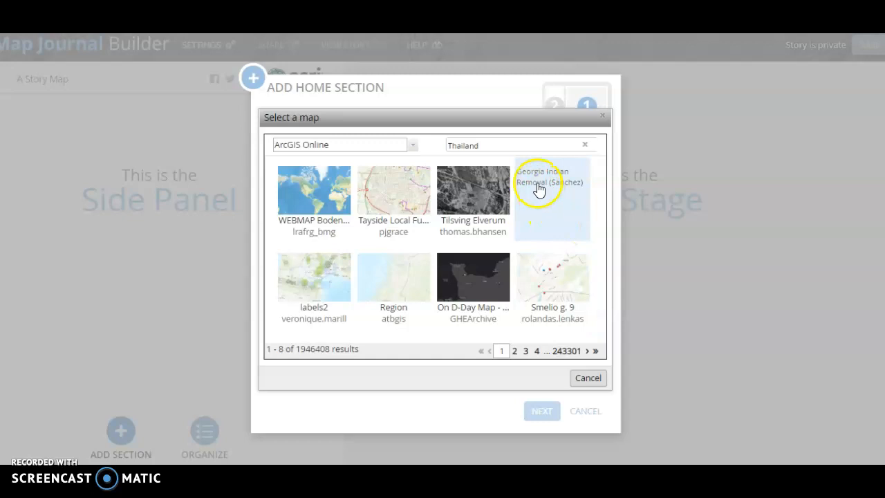
pyautogui.press('Return')
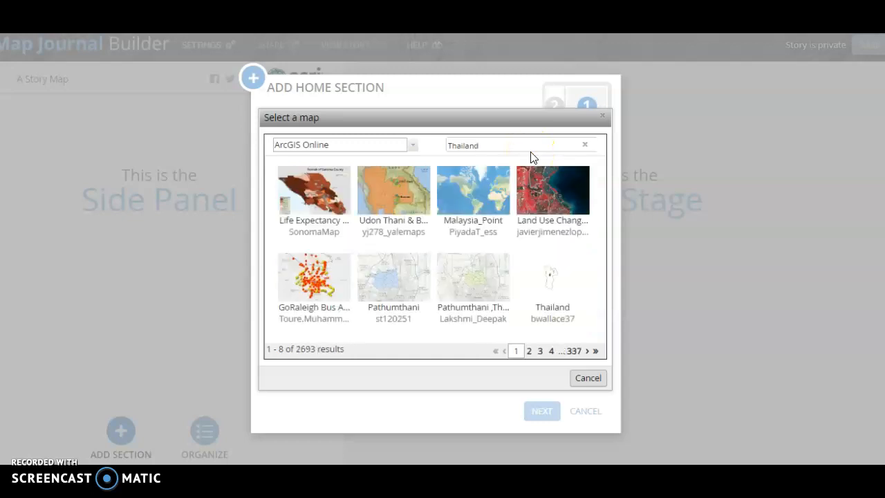
# - Browse the search results, choose the Thailand-Copy map as main stage content, and continue
pyautogui.click(529, 352)
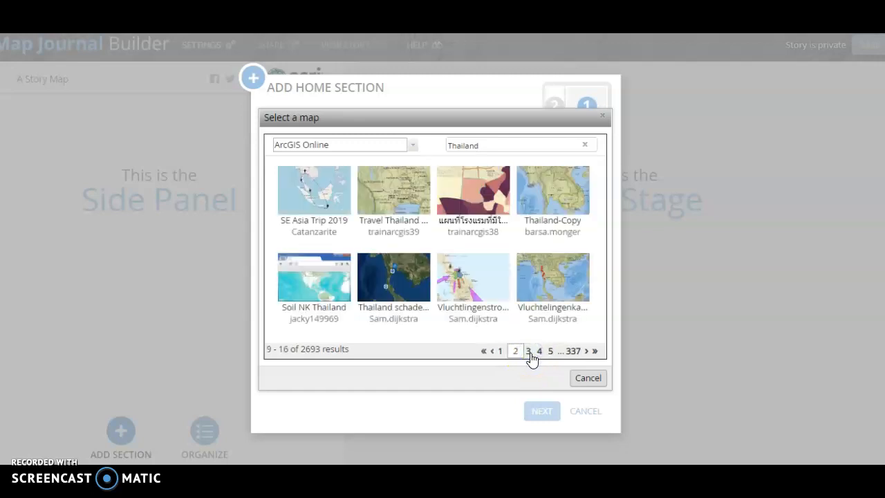
pyautogui.click(530, 353)
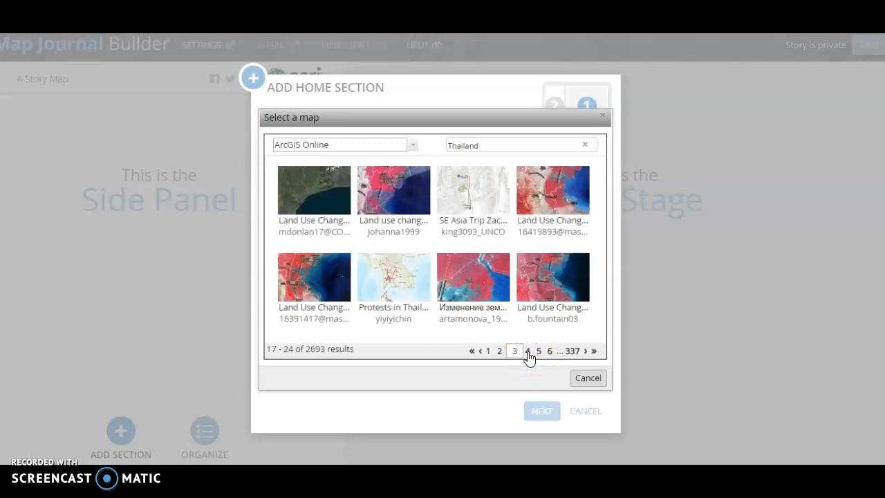
pyautogui.click(528, 353)
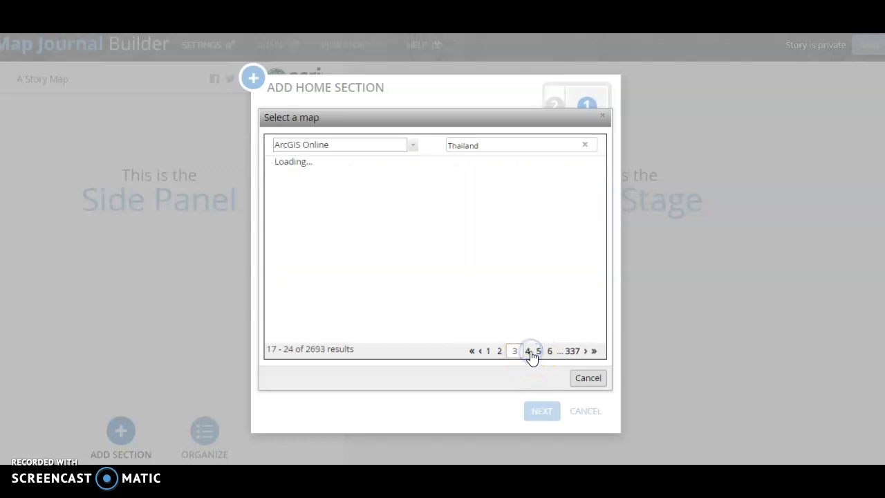
pyautogui.click(528, 353)
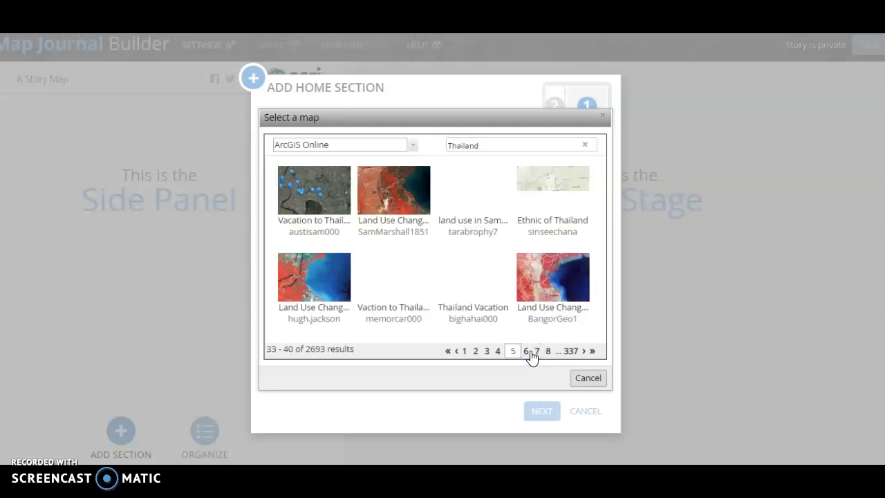
pyautogui.click(476, 353)
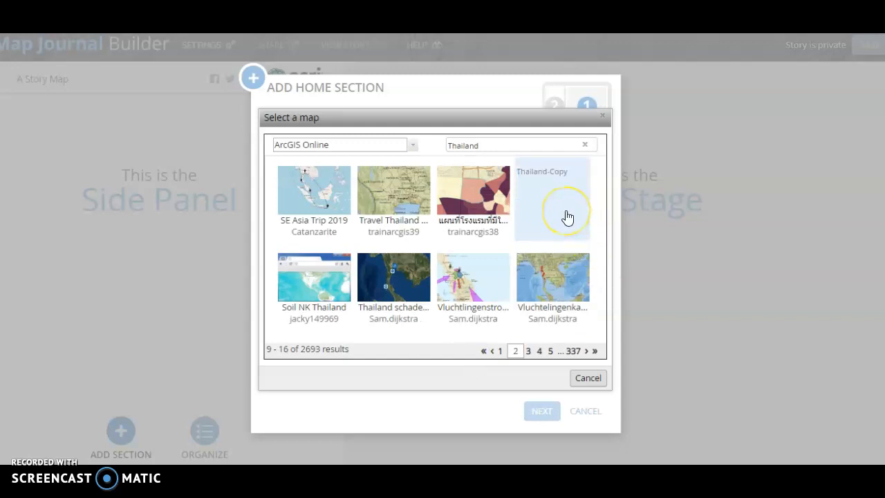
pyautogui.click(566, 196)
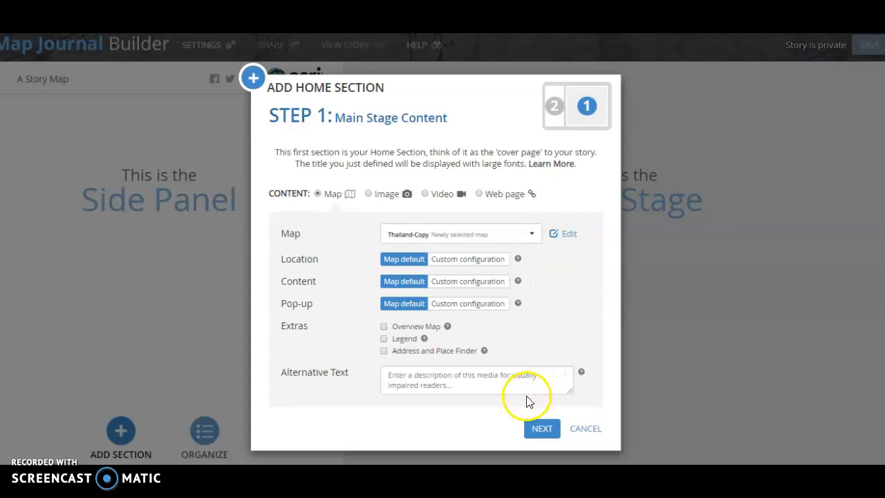
pyautogui.click(540, 431)
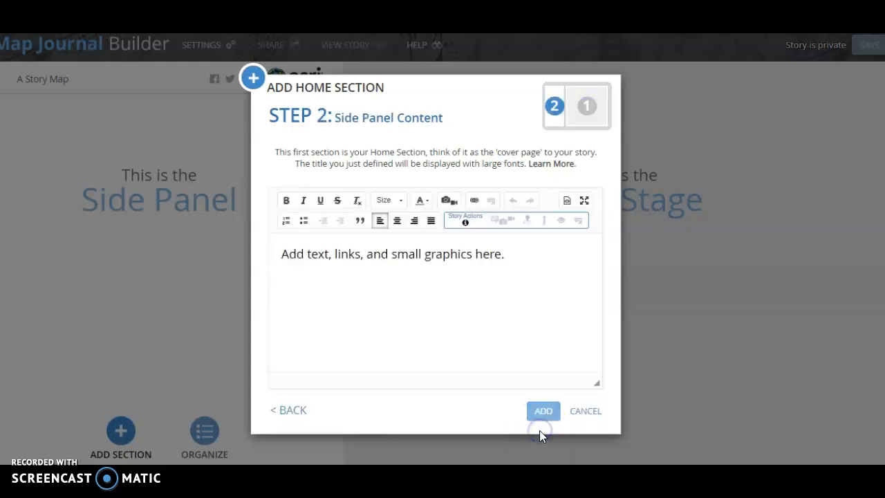
# - Write the side panel text "This story map will show the destinations to travel to in Thailand." and add the home section
pyautogui.click(405, 309)
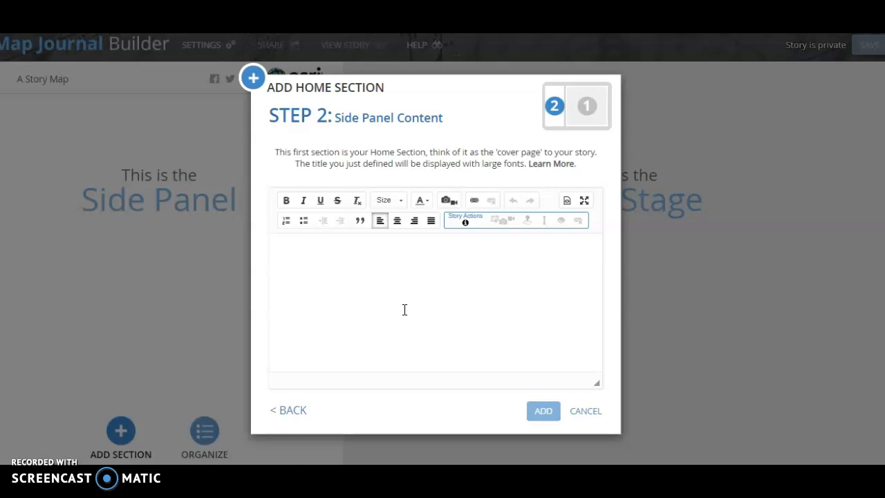
pyautogui.write('T')
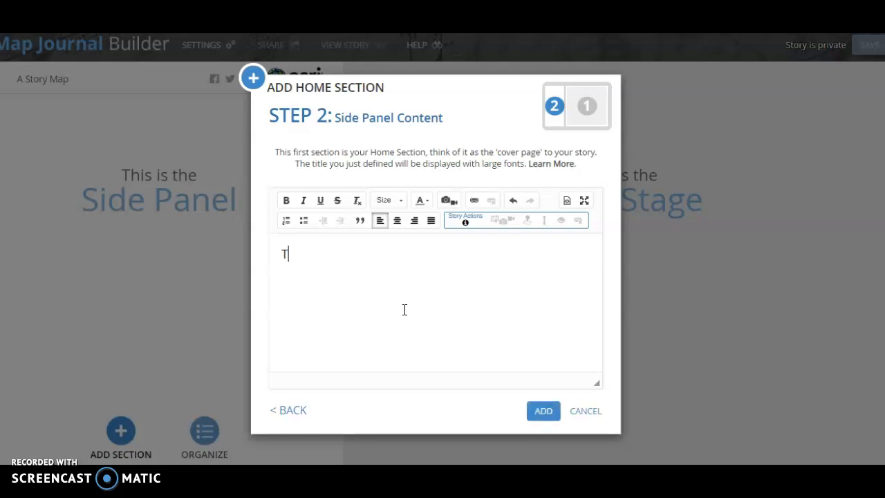
pyautogui.write('his story map wi')
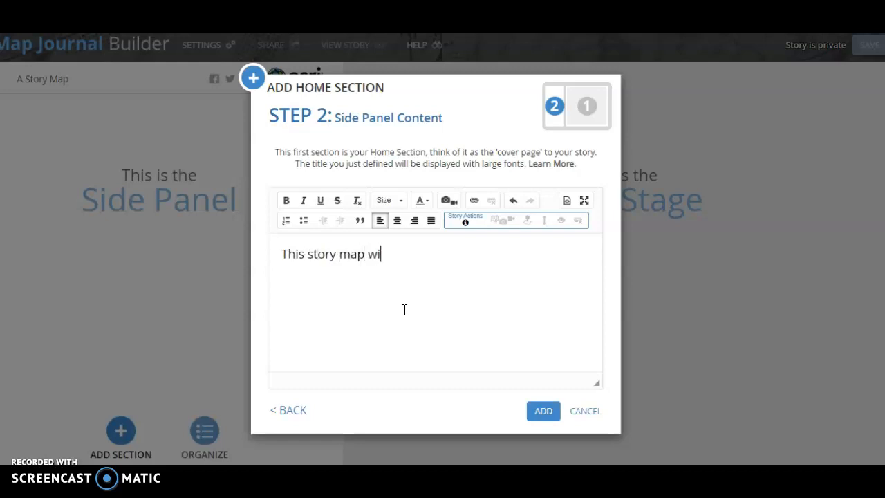
pyautogui.write('ll show the destinations to tel t')
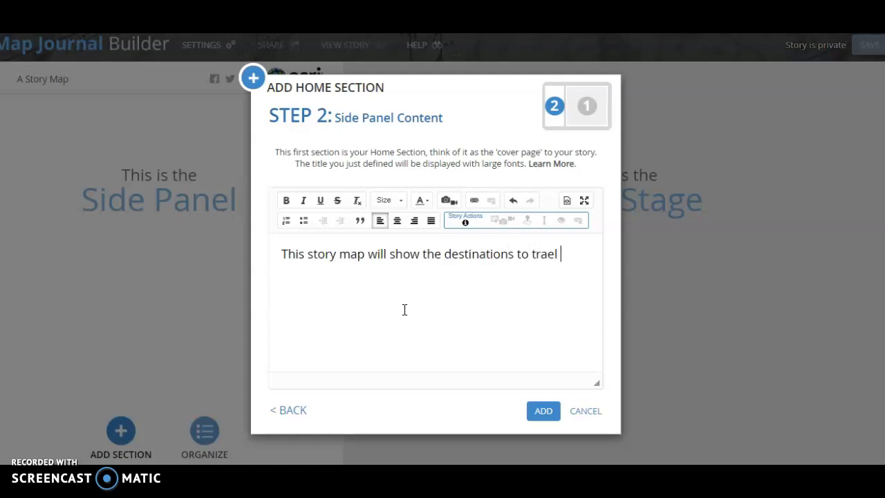
pyautogui.press('BackSpace')
pyautogui.press('BackSpace')
pyautogui.press('BackSpace')
pyautogui.write('vel to in Thailand.')
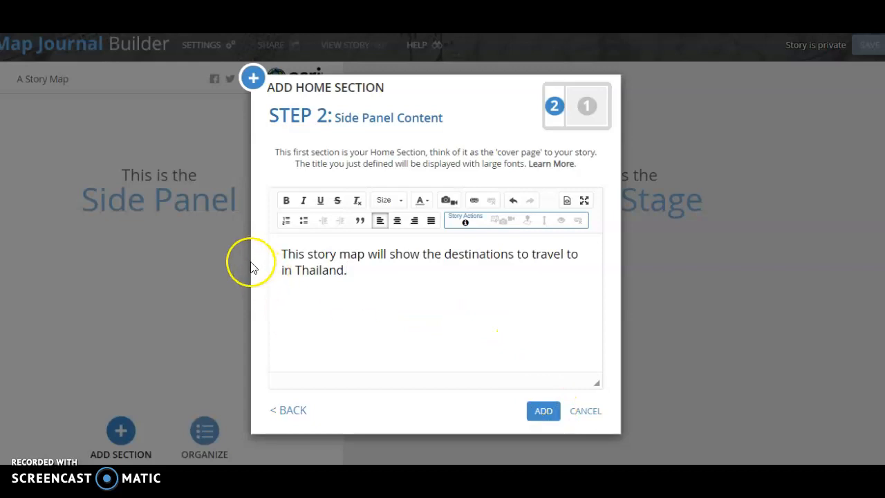
pyautogui.click(544, 412)
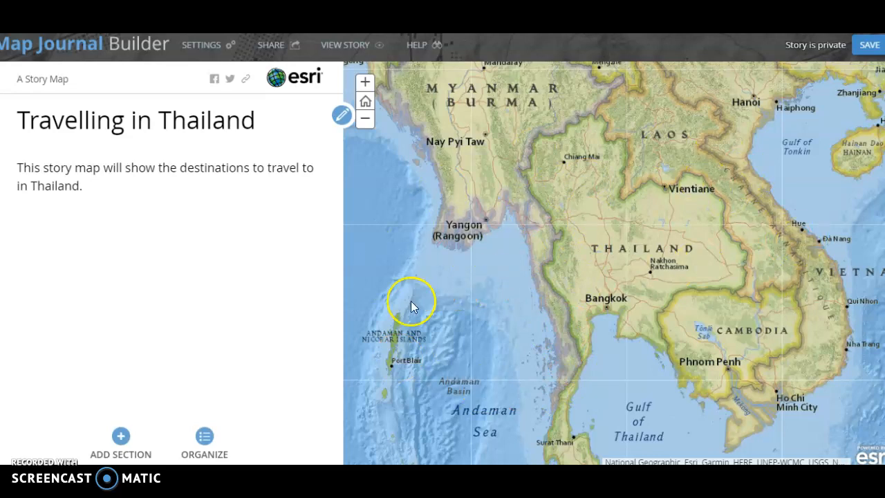
# - Add a new section titled Bangkok and choose a custom configuration for its map location
pyautogui.click(123, 438)
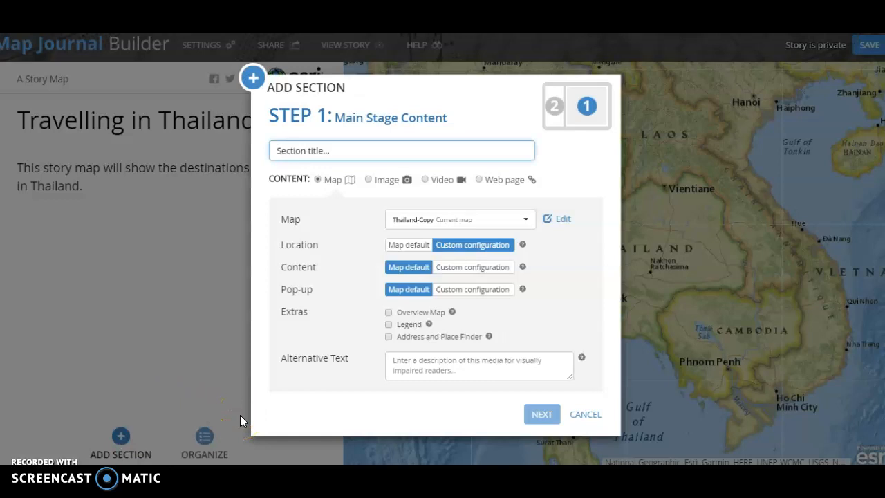
pyautogui.write('Bangkok')
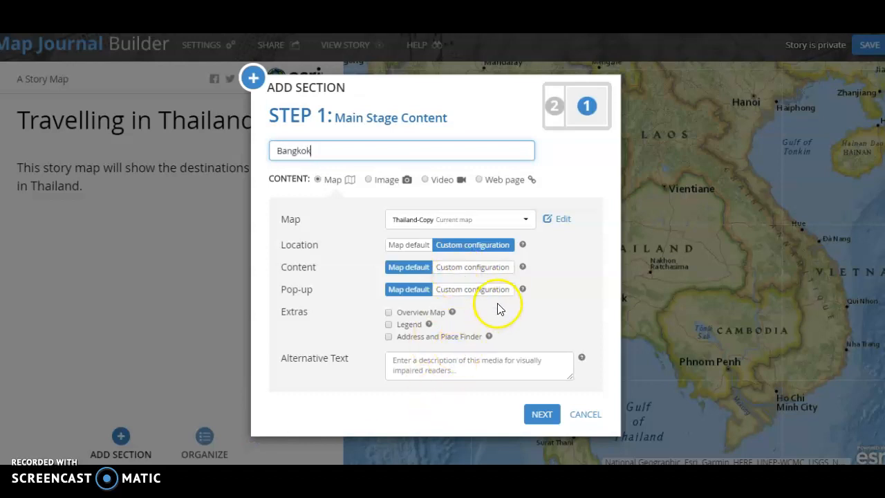
pyautogui.click(472, 251)
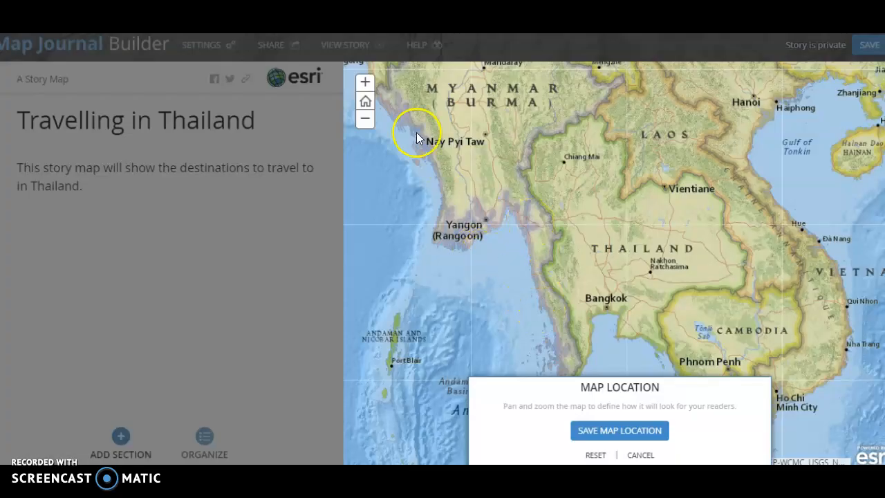
# - Zoom and pan the map to centre on Bangkok, then save that view as the section's map location
pyautogui.click(365, 83)
pyautogui.click(366, 83)
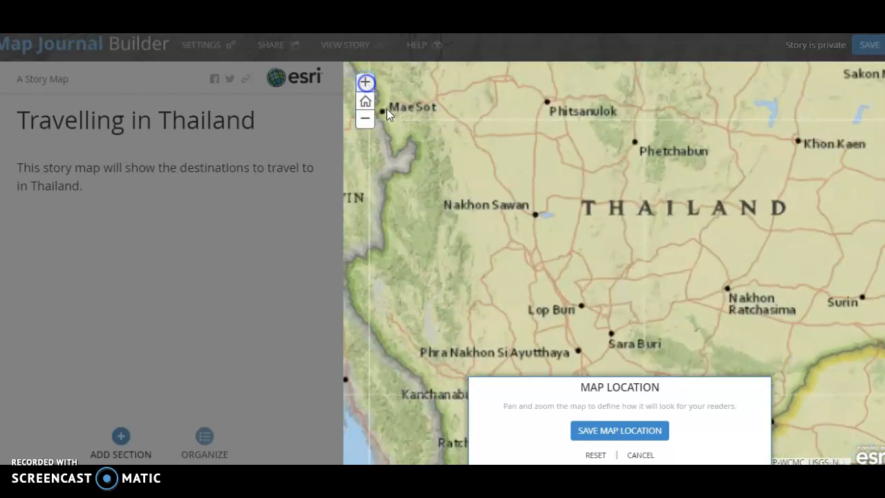
pyautogui.moveTo(562, 257); pyautogui.dragTo(709, 160)
pyautogui.moveTo(660, 252); pyautogui.dragTo(614, 137)
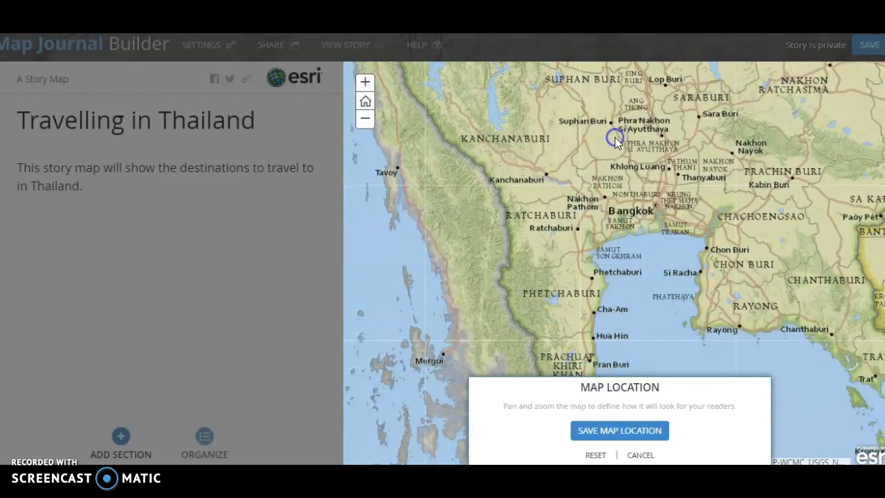
pyautogui.click(365, 83)
pyautogui.click(365, 82)
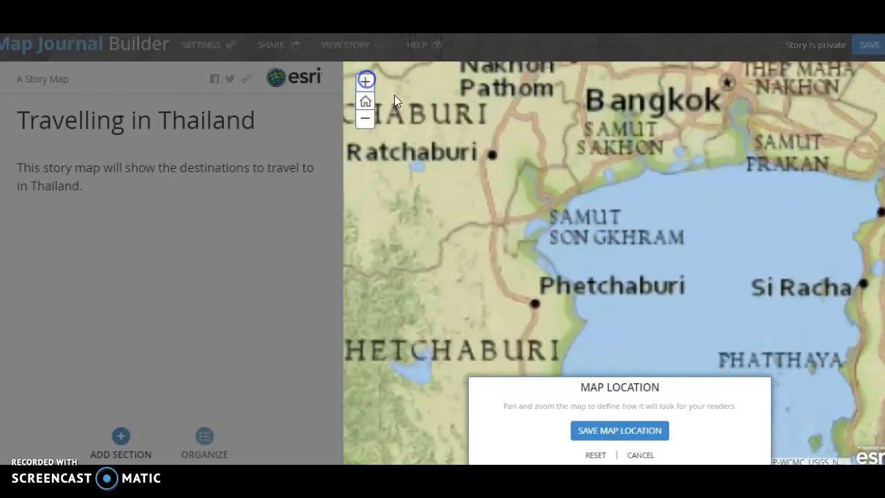
pyautogui.moveTo(589, 293); pyautogui.dragTo(481, 351)
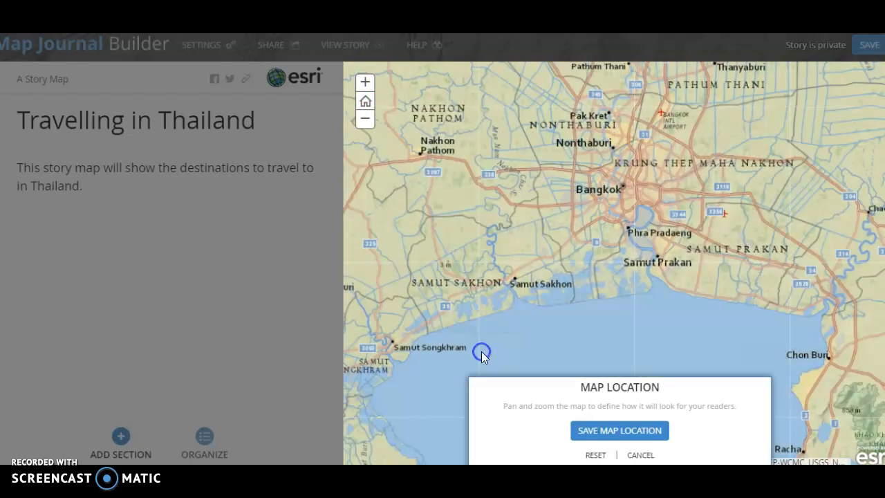
pyautogui.moveTo(608, 265); pyautogui.dragTo(606, 302)
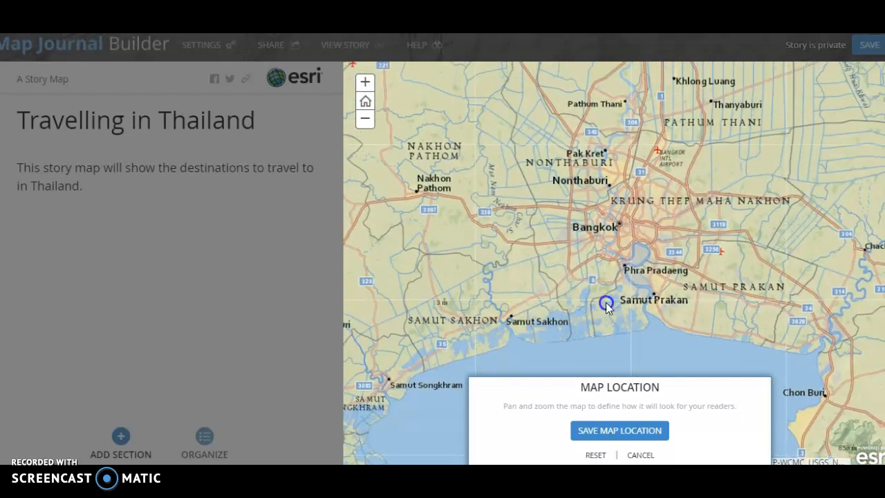
pyautogui.click(365, 82)
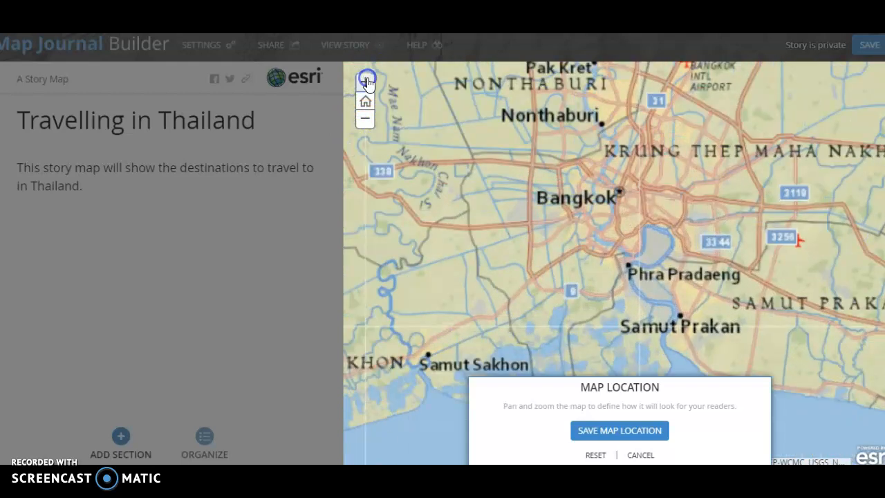
pyautogui.moveTo(532, 173); pyautogui.dragTo(531, 187)
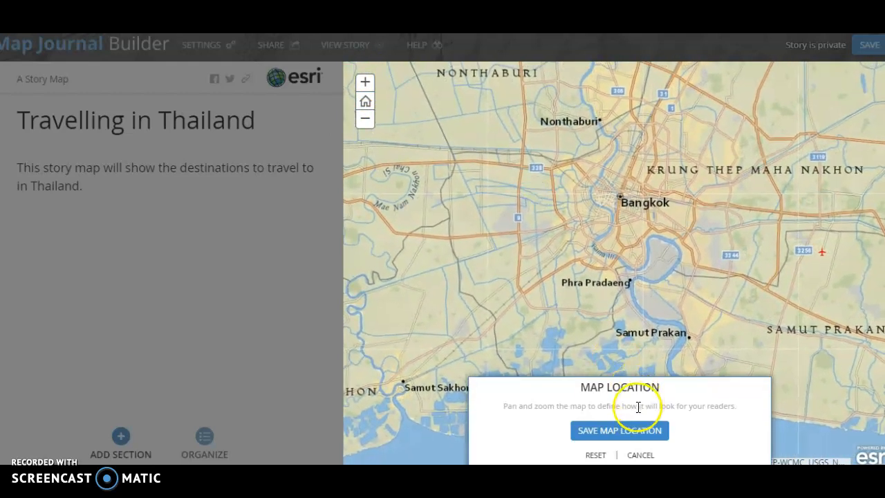
pyautogui.click(614, 430)
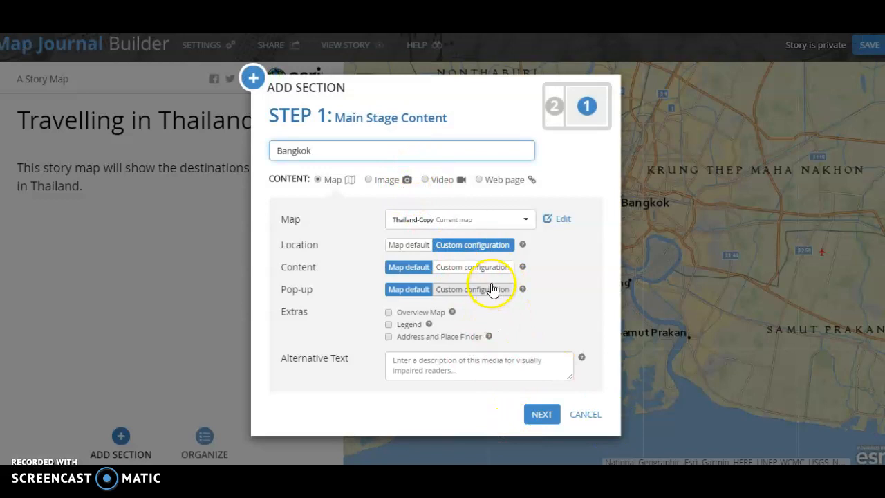
# - Write the side panel text "Bangkok is the capital city, with lots to see, do and eat!" and add the Bangkok section
pyautogui.click(540, 419)
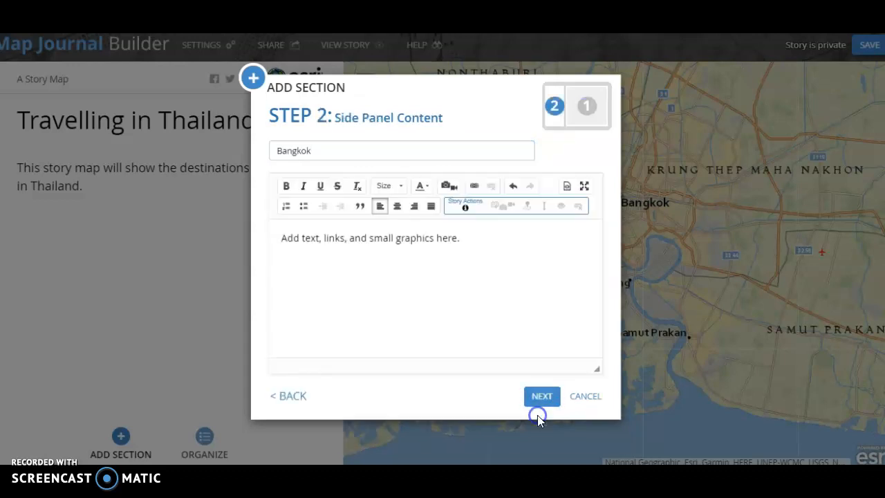
pyautogui.click(479, 301)
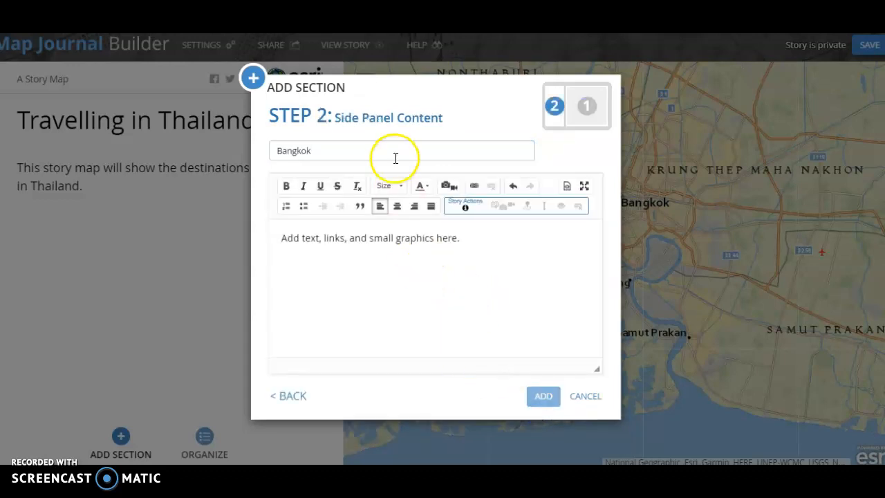
pyautogui.click(481, 238)
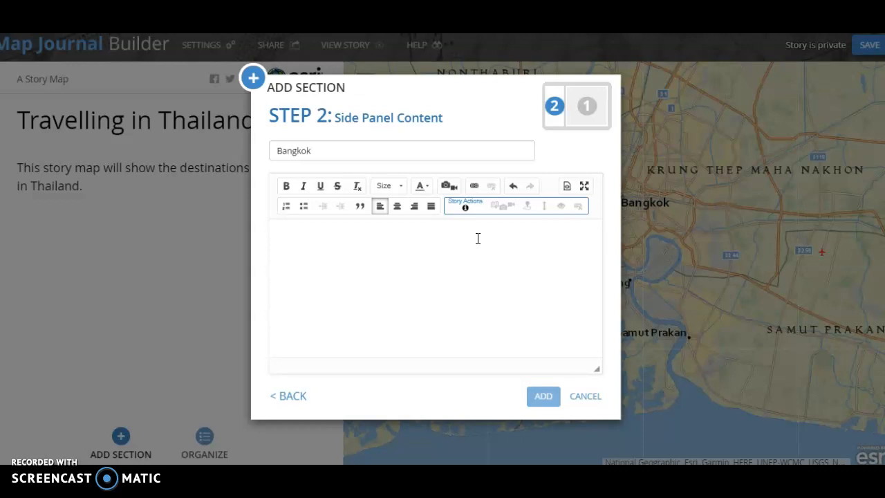
pyautogui.write('B')
pyautogui.press('BackSpace')
pyautogui.write('Bangkk is the Cait')
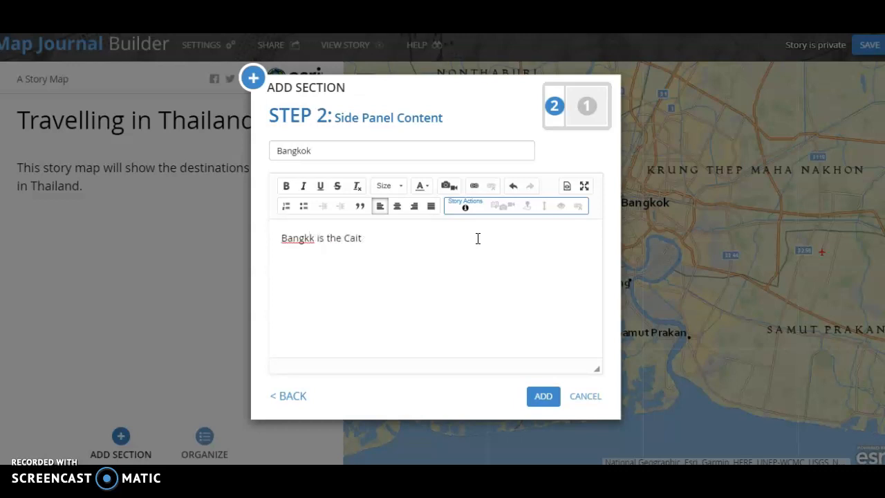
pyautogui.press('BackSpace')
pyautogui.press('BackSpace')
pyautogui.press('BackSpace')
pyautogui.press('BackSpace')
pyautogui.press('BackSpace')
pyautogui.press('BackSpace')
pyautogui.press('BackSpace')
pyautogui.press('BackSpace')
pyautogui.press('BackSpace')
pyautogui.write('ok is the capital')
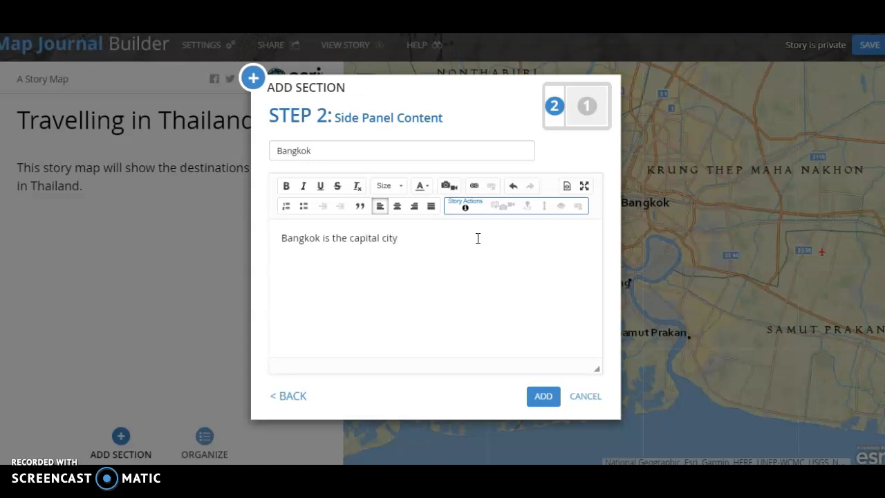
pyautogui.write('city, with lots to d')
pyautogui.write('ee, do and eat!')
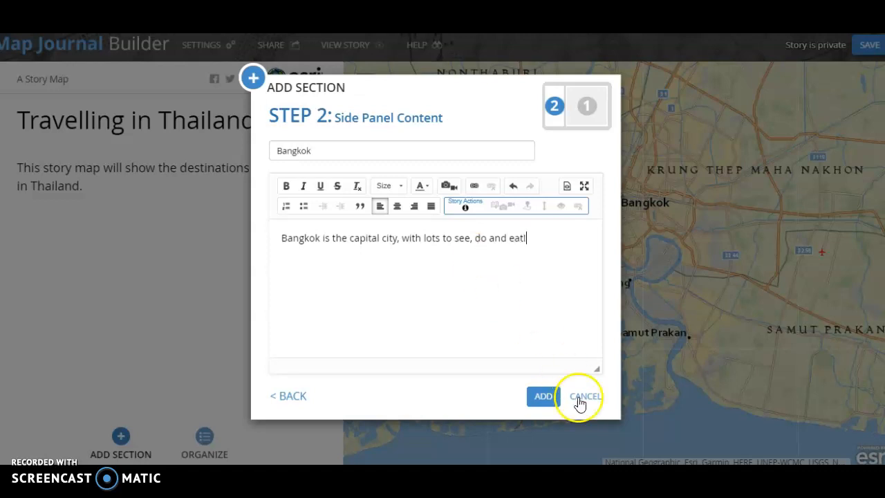
pyautogui.click(545, 400)
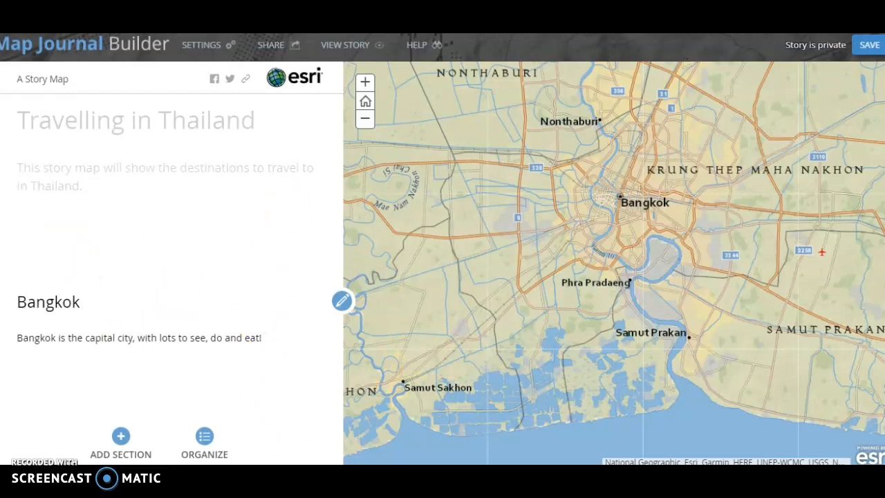
# - Add a new section titled Chiang Mai and choose a custom configuration for its map location
pyautogui.click(1, 258)
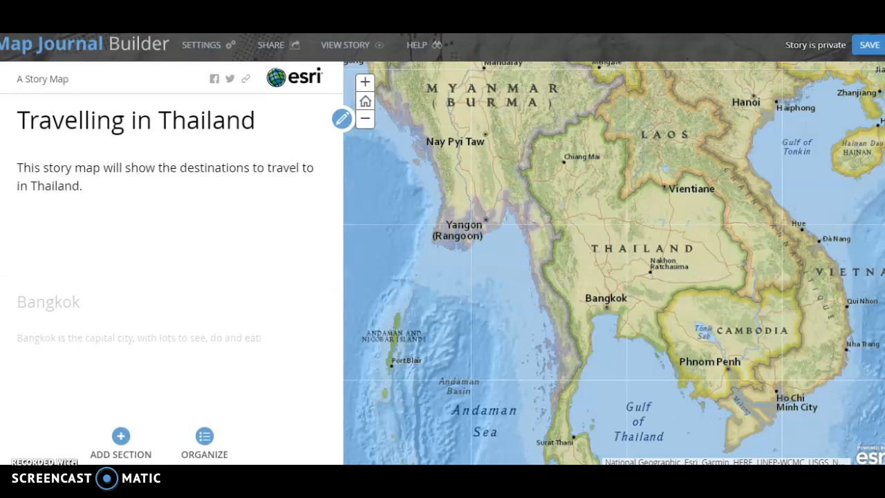
pyautogui.click(2, 269)
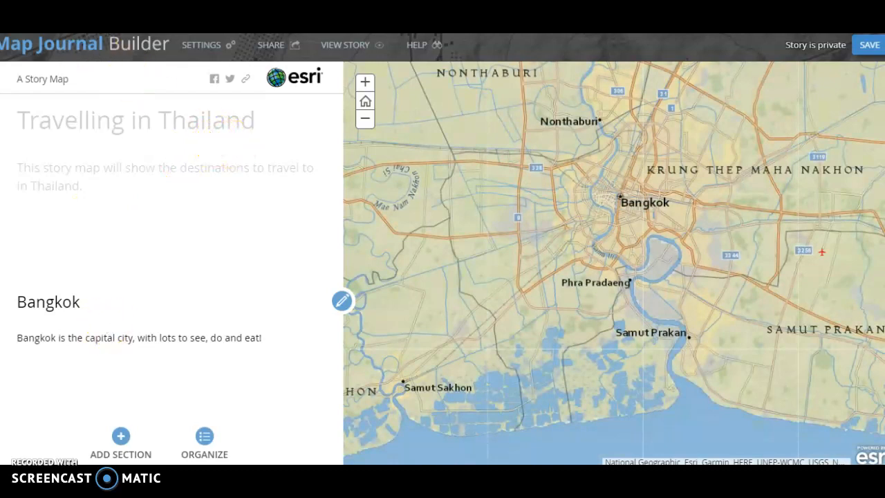
pyautogui.click(120, 443)
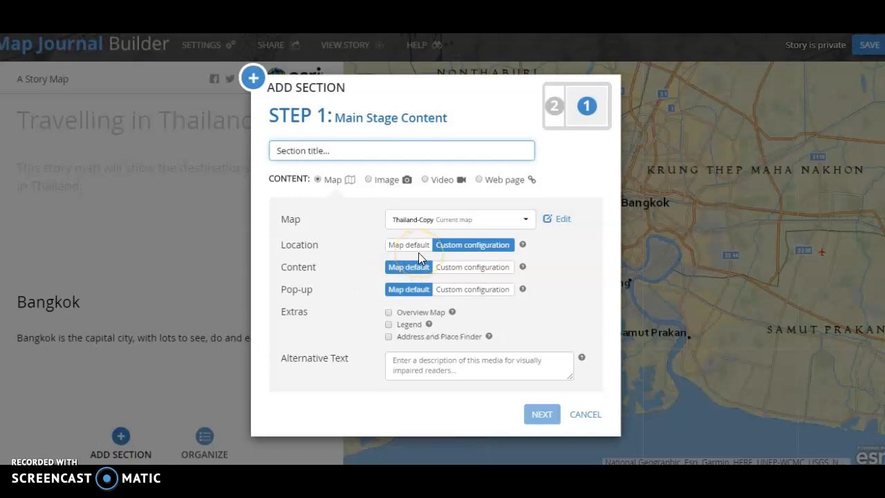
pyautogui.write('Chiang Mai')
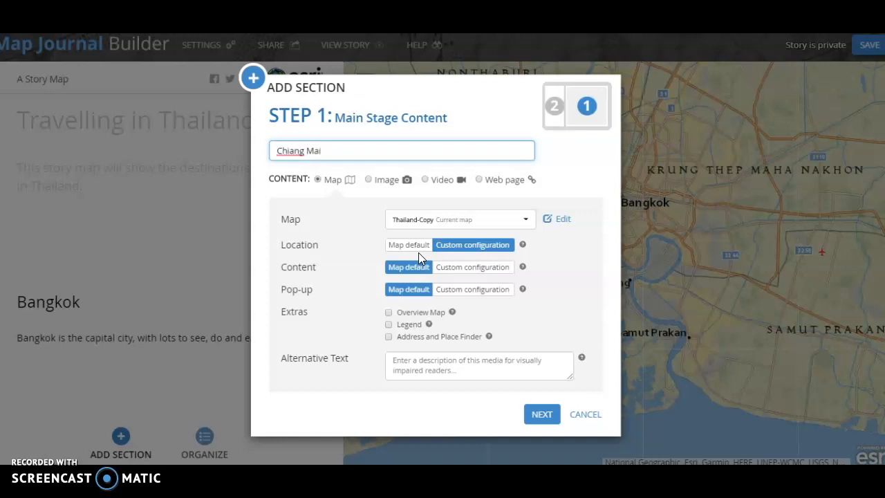
pyautogui.click(454, 248)
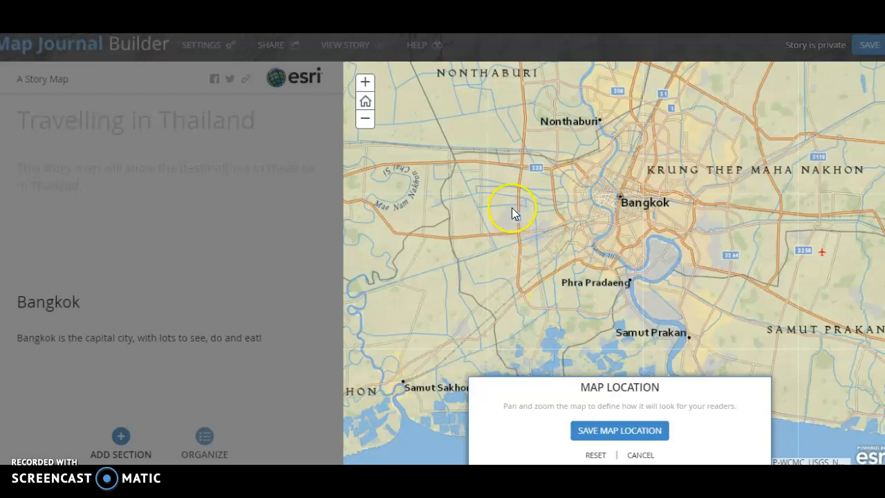
# - Zoom out, pan north to Chiang Mai, zoom in on the city and save that view as the map location
pyautogui.click(365, 118)
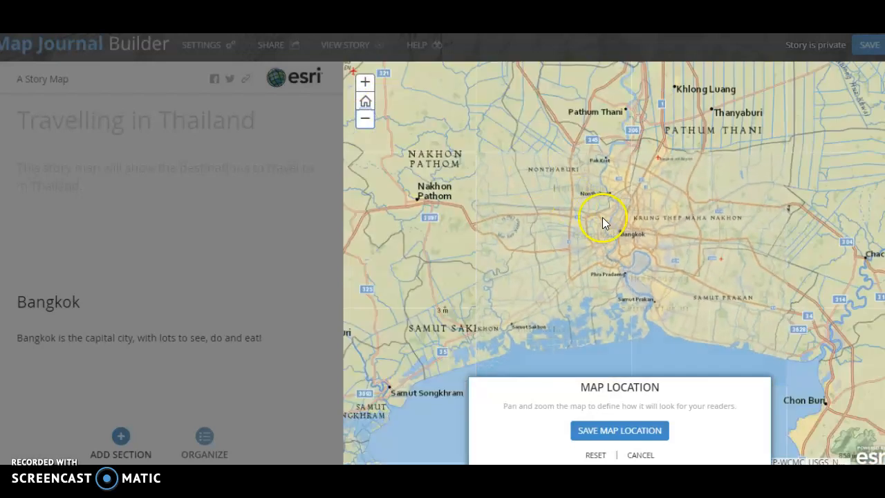
pyautogui.click(365, 119)
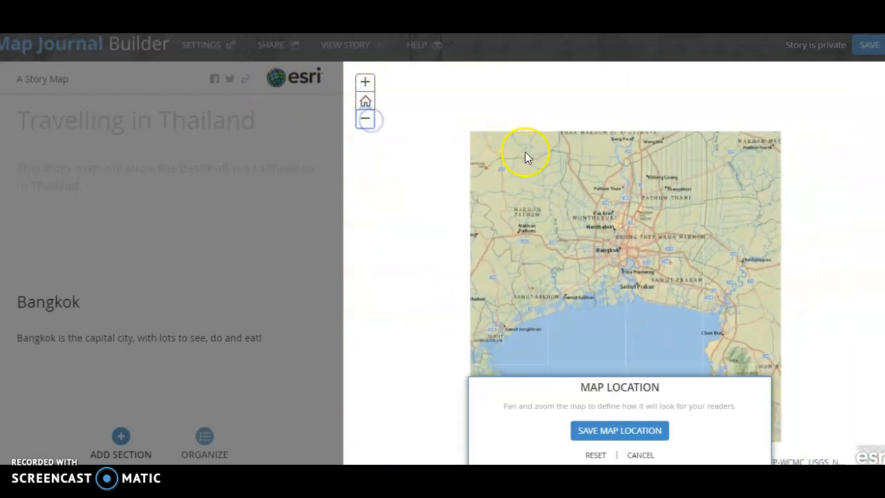
pyautogui.moveTo(539, 159); pyautogui.dragTo(595, 310)
pyautogui.moveTo(565, 162); pyautogui.dragTo(585, 239)
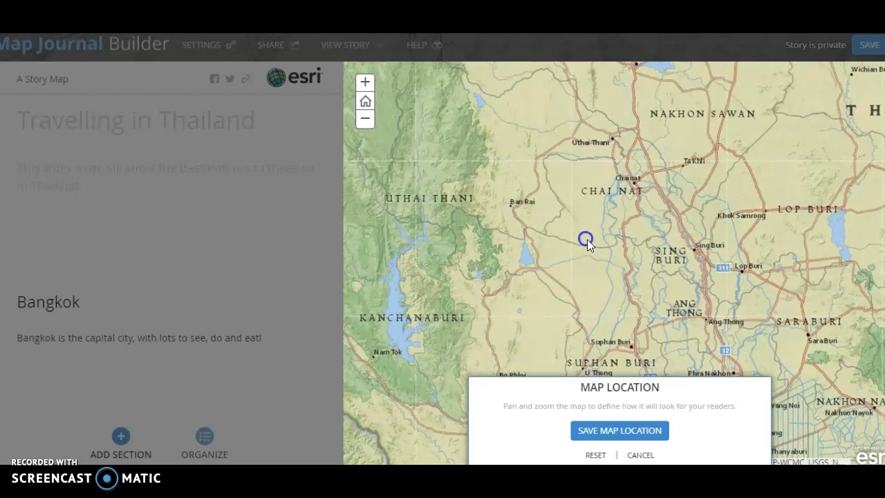
pyautogui.moveTo(504, 133); pyautogui.dragTo(563, 175)
pyautogui.moveTo(530, 108); pyautogui.dragTo(555, 209)
pyautogui.moveTo(563, 155); pyautogui.dragTo(599, 219)
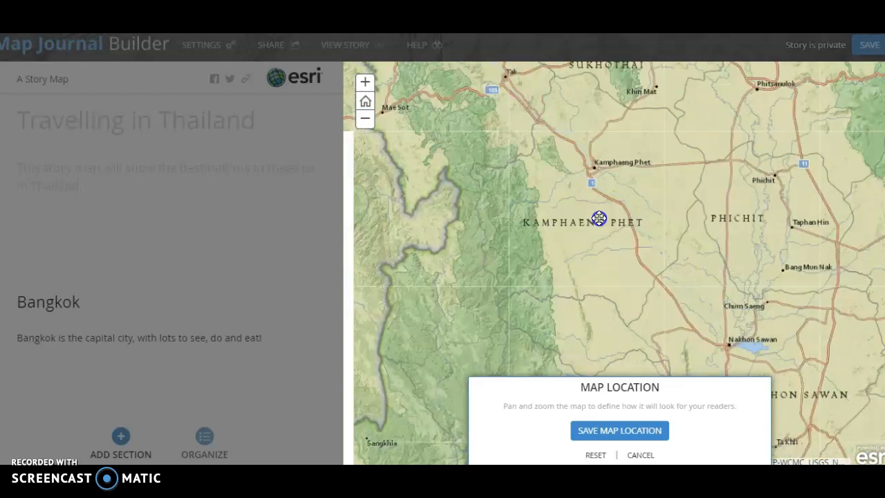
pyautogui.moveTo(587, 121); pyautogui.dragTo(627, 229)
pyautogui.moveTo(542, 182); pyautogui.dragTo(490, 190)
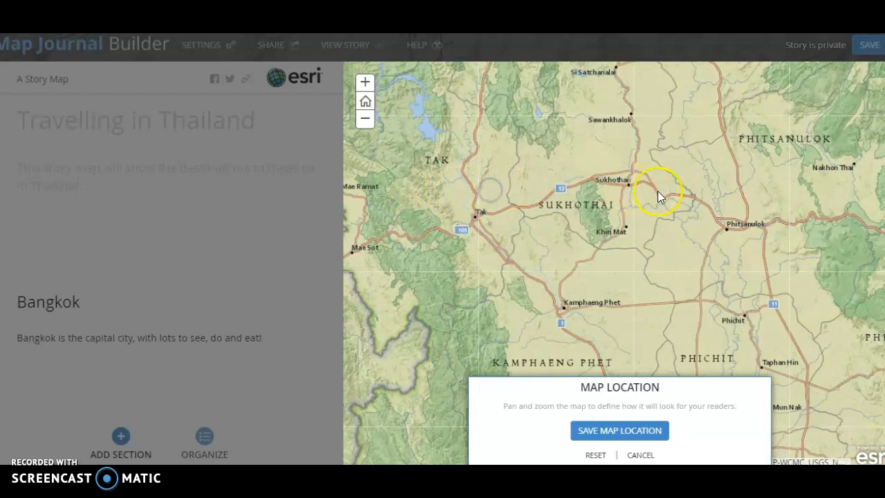
pyautogui.moveTo(645, 192); pyautogui.dragTo(627, 274)
pyautogui.moveTo(556, 130); pyautogui.dragTo(606, 270)
pyautogui.moveTo(553, 267); pyautogui.dragTo(623, 187)
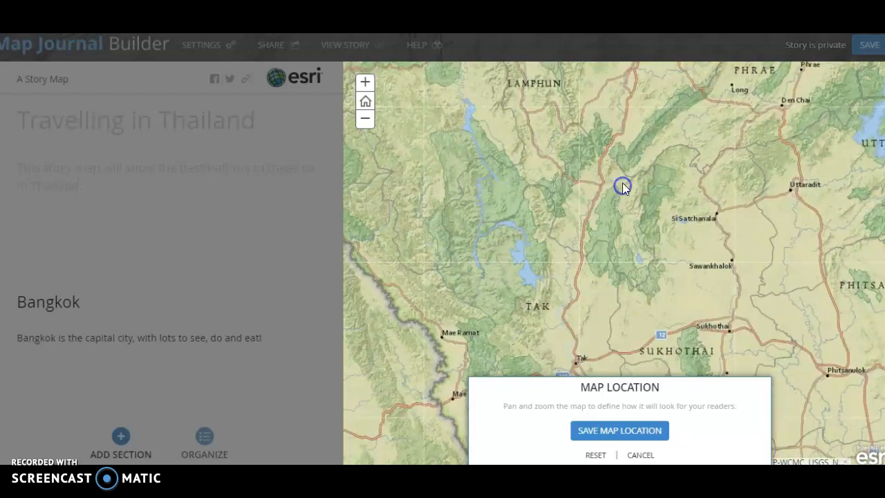
pyautogui.moveTo(681, 288); pyautogui.dragTo(510, 146)
pyautogui.moveTo(577, 283); pyautogui.dragTo(601, 146)
pyautogui.moveTo(593, 250); pyautogui.dragTo(648, 332)
pyautogui.moveTo(555, 209); pyautogui.dragTo(590, 295)
pyautogui.moveTo(594, 263); pyautogui.dragTo(634, 345)
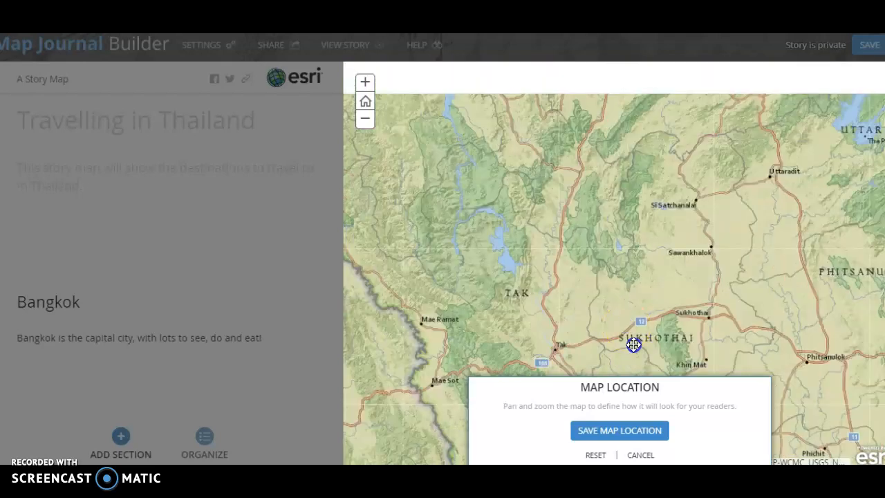
pyautogui.moveTo(580, 204); pyautogui.dragTo(640, 316)
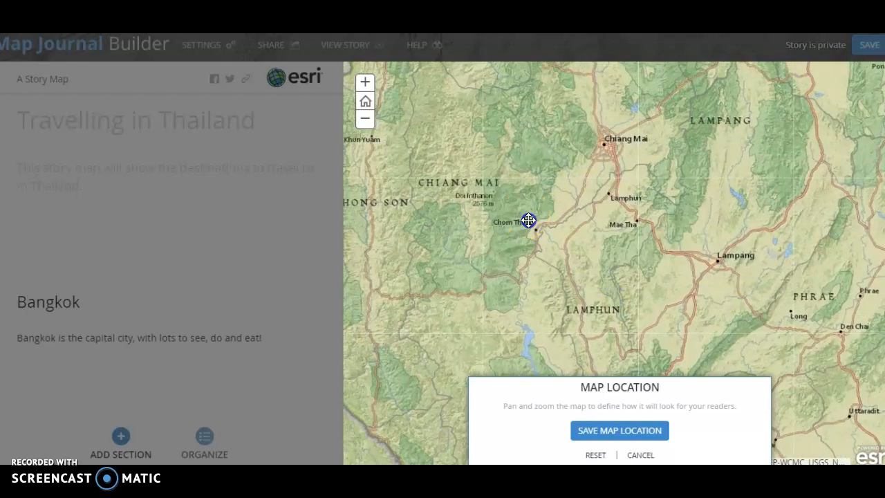
pyautogui.moveTo(528, 222); pyautogui.dragTo(550, 256)
pyautogui.moveTo(620, 276); pyautogui.dragTo(592, 282)
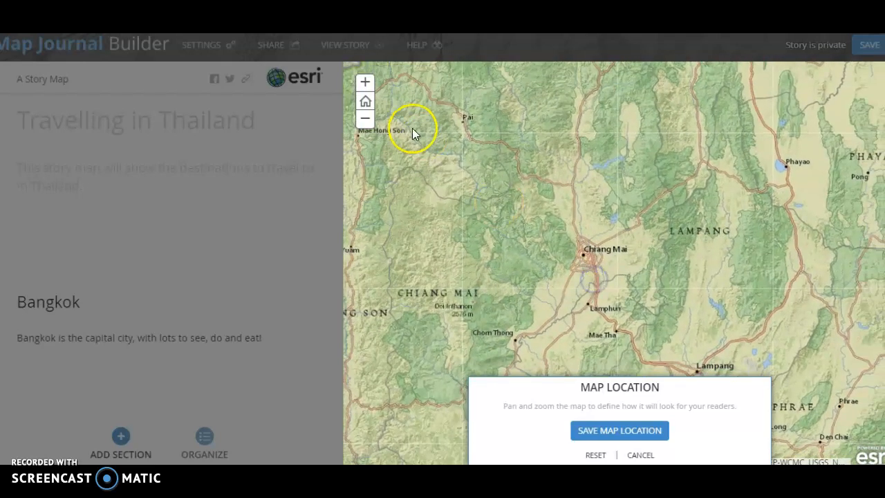
pyautogui.click(365, 82)
pyautogui.click(366, 81)
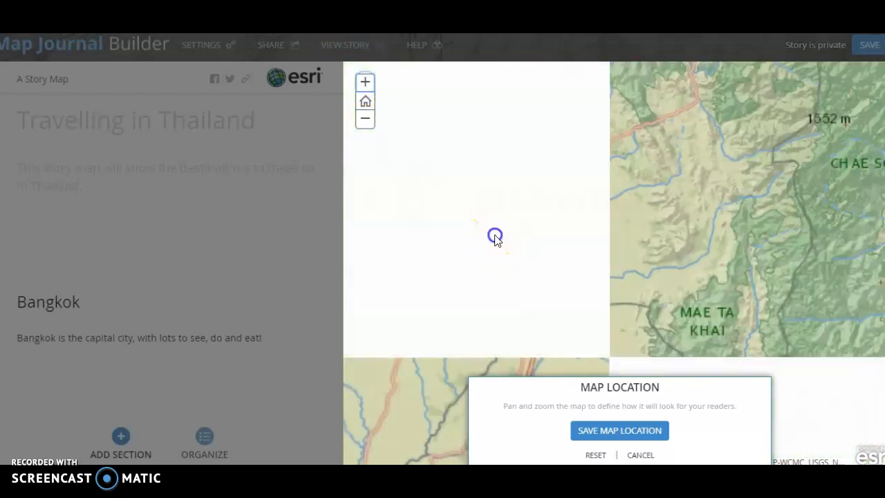
pyautogui.moveTo(494, 235); pyautogui.dragTo(567, 223)
pyautogui.moveTo(510, 166); pyautogui.dragTo(542, 192)
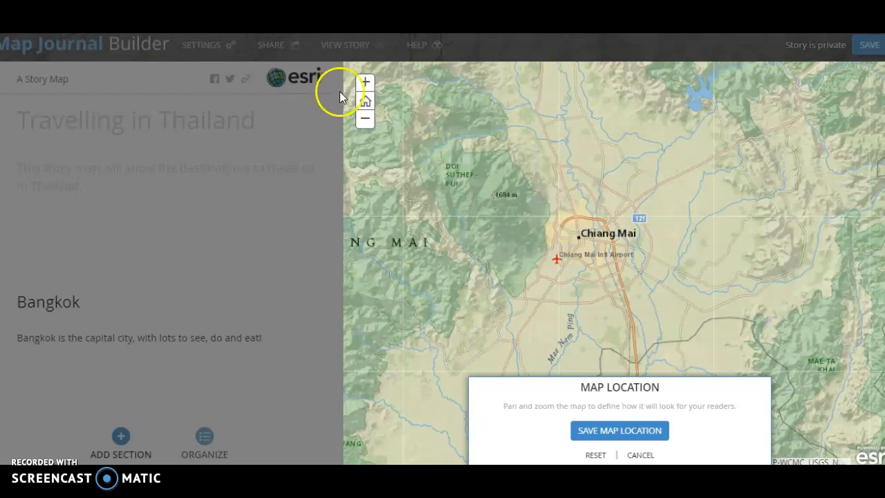
pyautogui.click(365, 83)
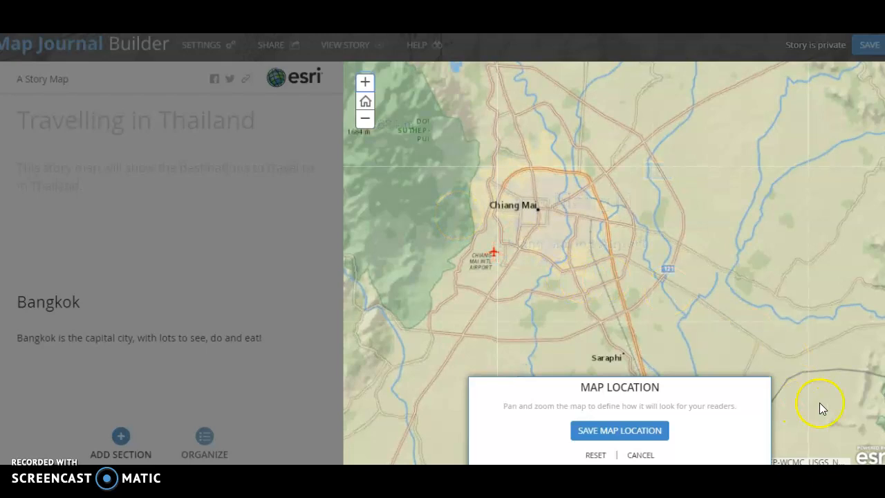
pyautogui.moveTo(544, 285); pyautogui.dragTo(588, 285)
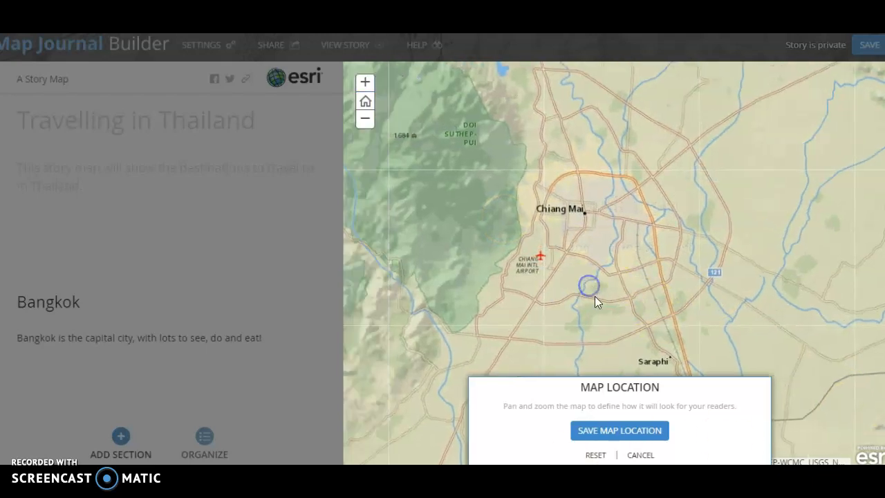
pyautogui.click(614, 434)
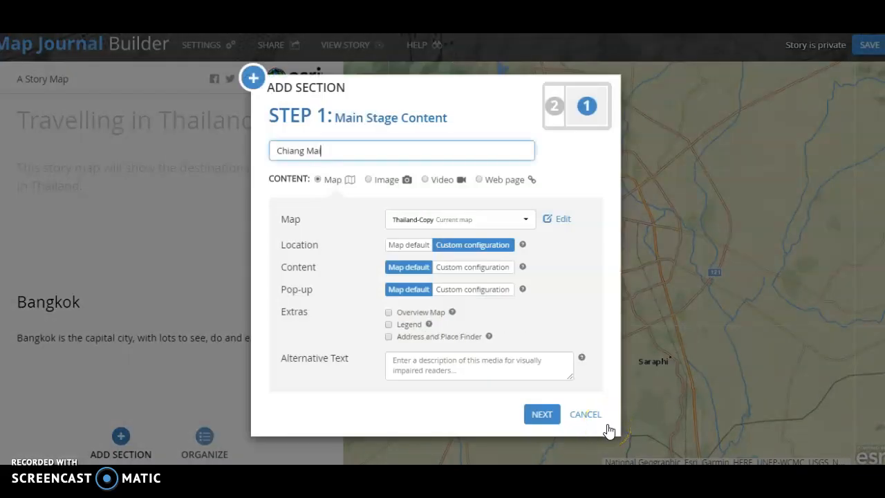
# - Write the side panel text "Chiang Mai has many ancient and elaborate temples to visit." and add the Chiang Mai section
pyautogui.click(543, 414)
pyautogui.click(421, 247)
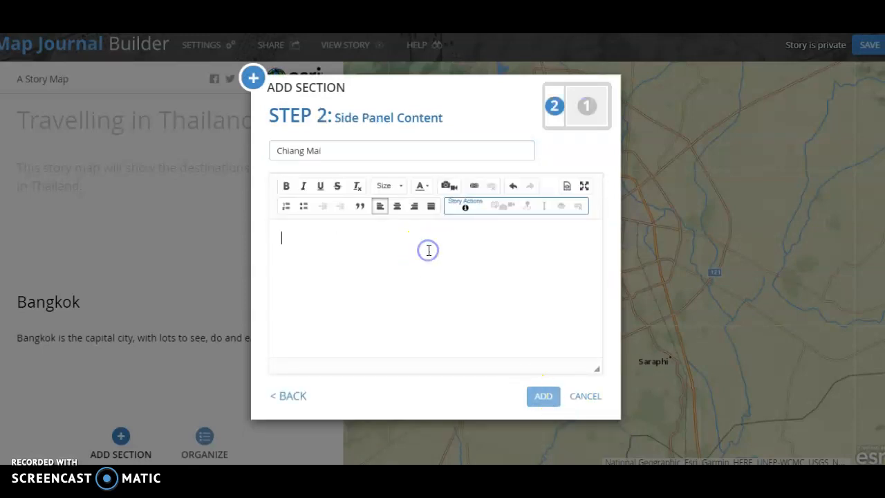
pyautogui.write('Chaing Mai')
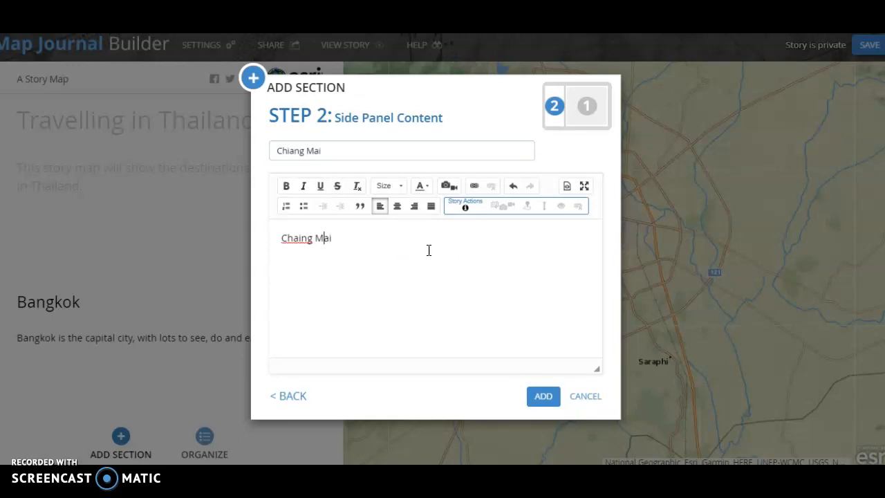
pyautogui.press('BackSpace')
pyautogui.write('a')
pyautogui.click(429, 251)
pyautogui.write('has many ancient and elaborate temples to visit.')
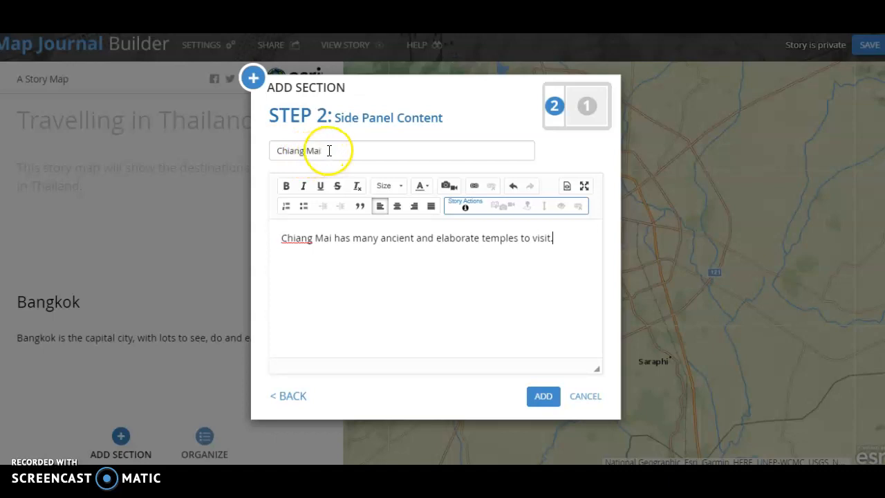
pyautogui.click(543, 399)
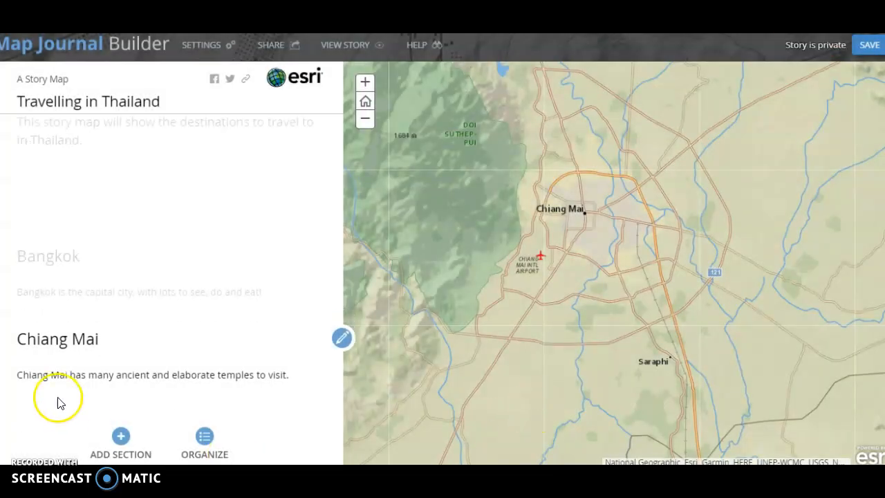
# - Browse through the story's home, Bangkok and Chiang Mai sections to preview their maps
pyautogui.click(49, 257)
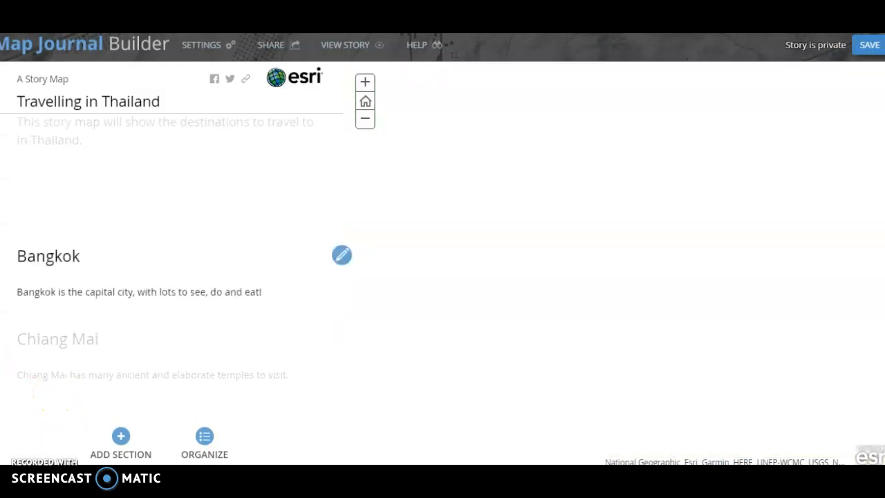
pyautogui.click(3, 243)
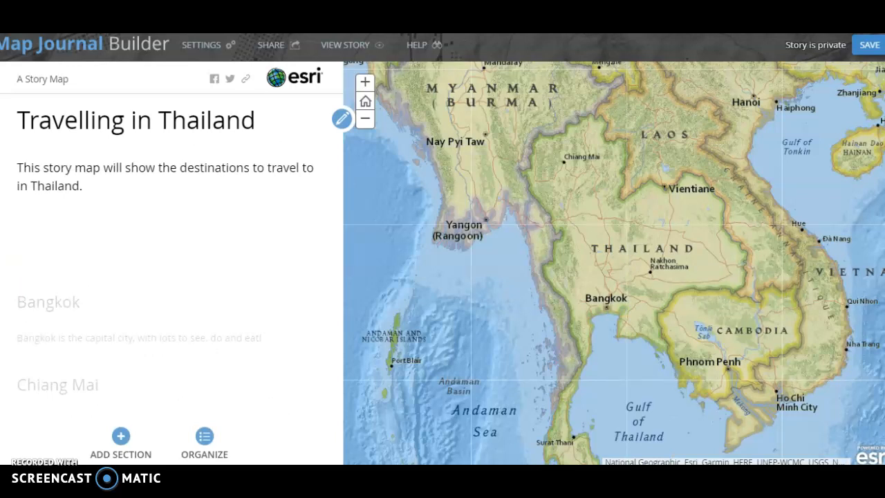
pyautogui.scroll(-1, 171, 263)
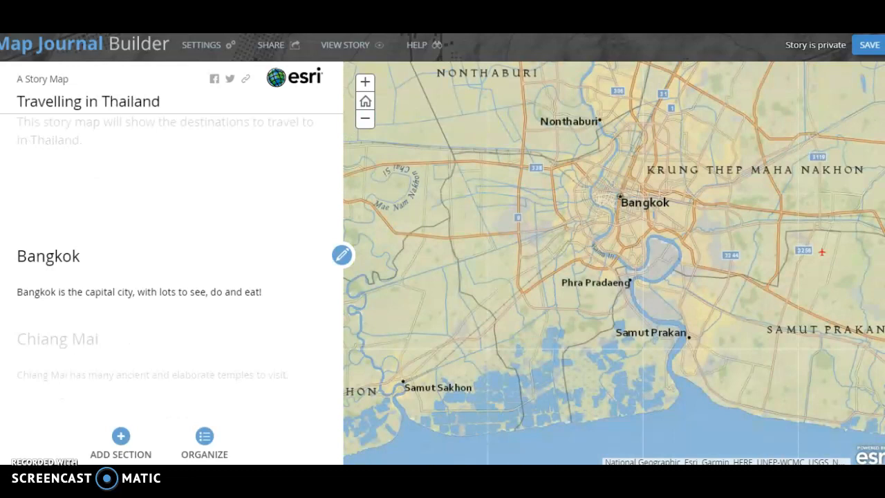
pyautogui.scroll(-1, 171, 263)
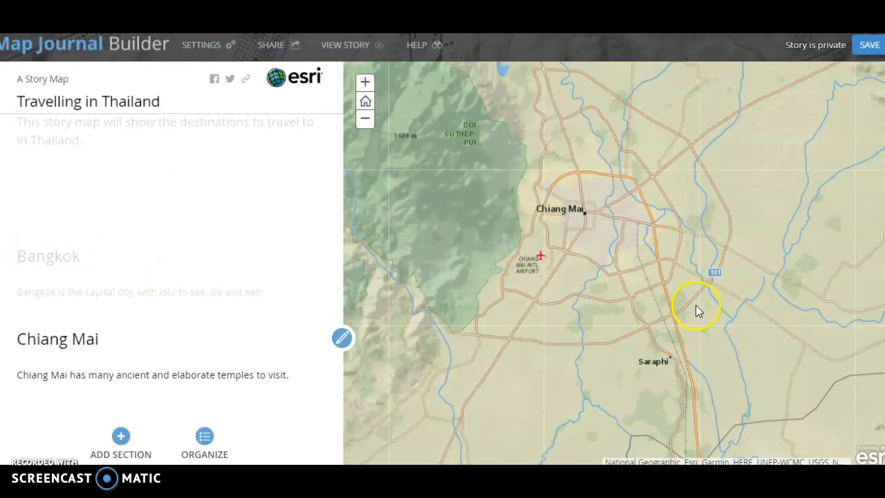
pyautogui.click(365, 119)
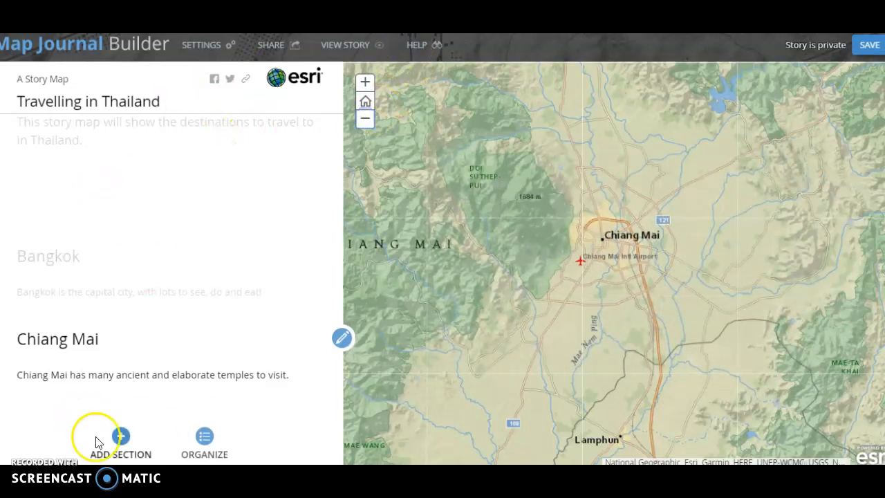
# - Open the section organizer, move Chiang Mai above Bangkok and back again, then apply
pyautogui.click(208, 438)
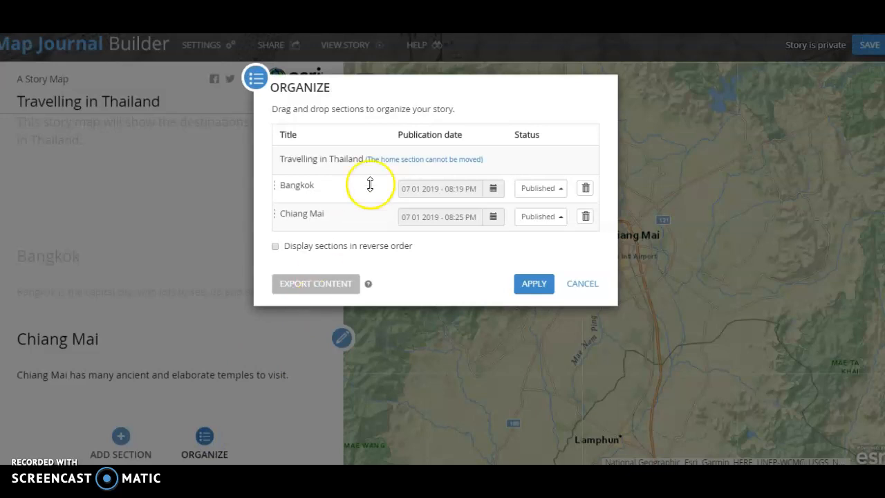
pyautogui.moveTo(322, 224); pyautogui.dragTo(321, 176)
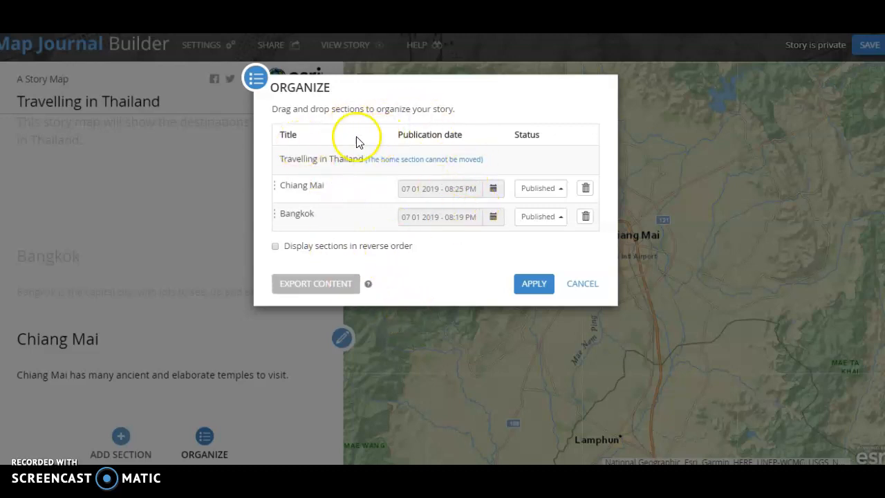
pyautogui.moveTo(320, 187); pyautogui.dragTo(325, 223)
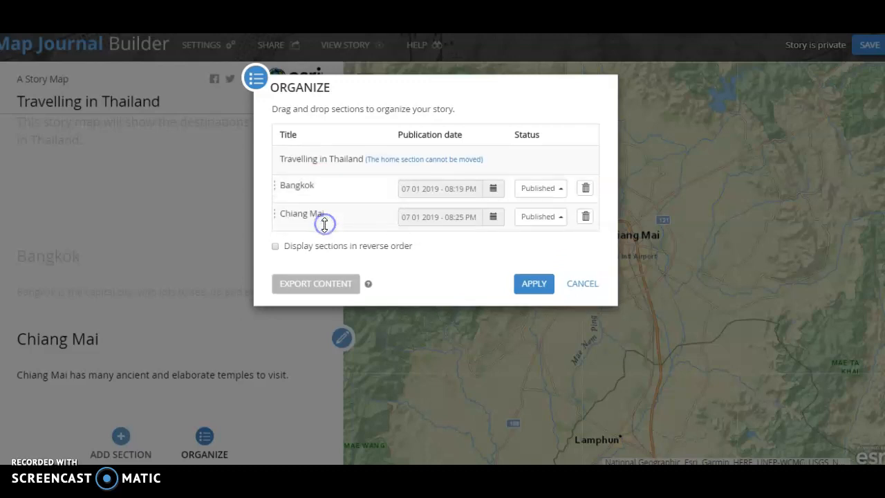
pyautogui.click(538, 286)
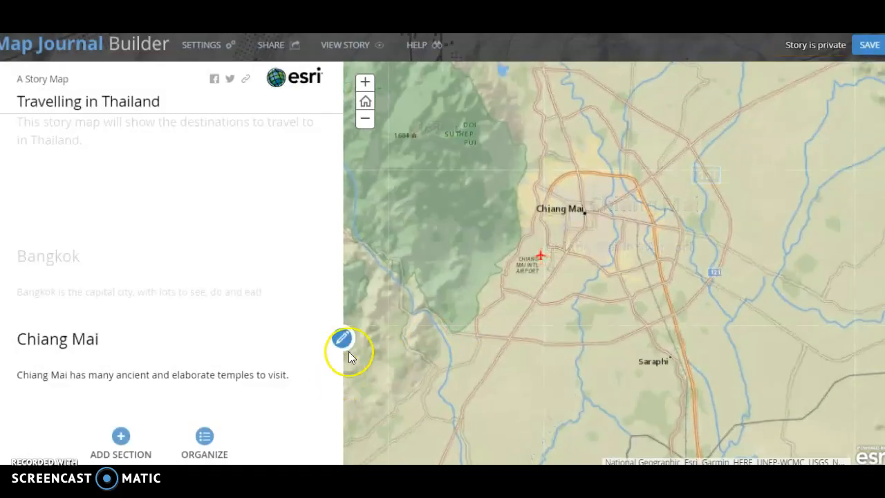
# - Edit the Chiang Mai section's side panel to append "The city still has many ancient walls." and save it
pyautogui.click(345, 337)
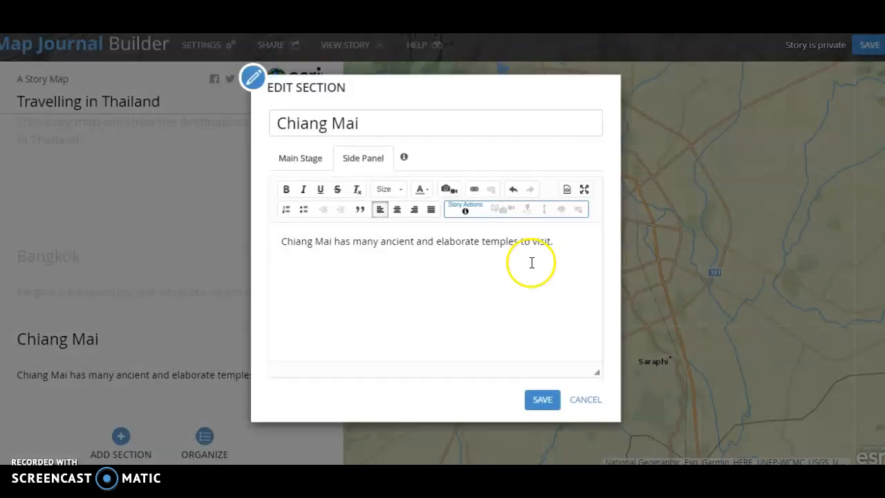
pyautogui.click(571, 242)
pyautogui.write('The ci')
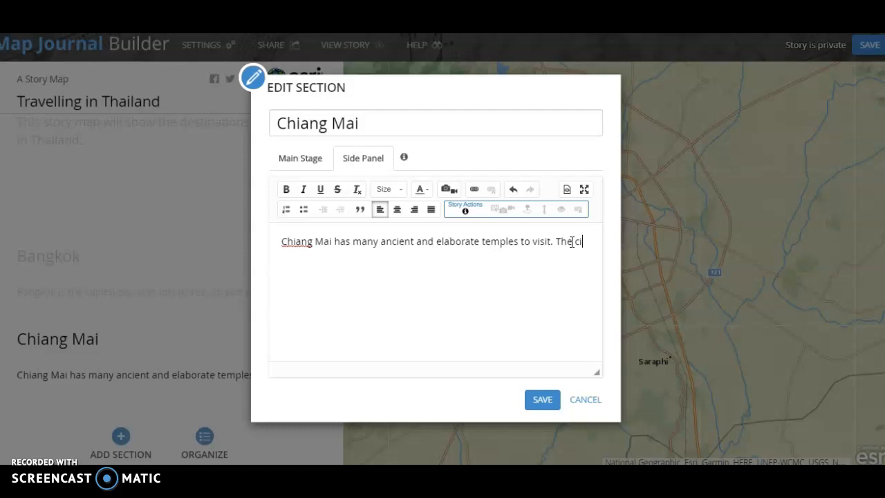
pyautogui.write('ty still has many ancient walls.')
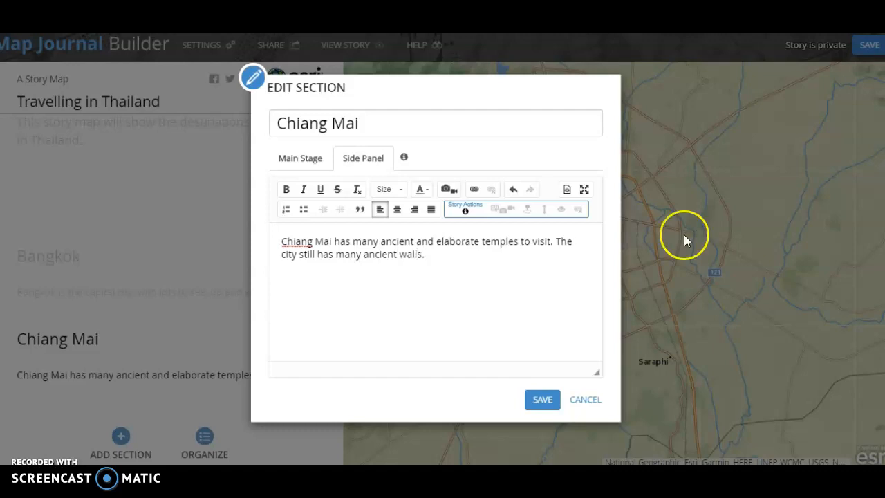
pyautogui.click(541, 401)
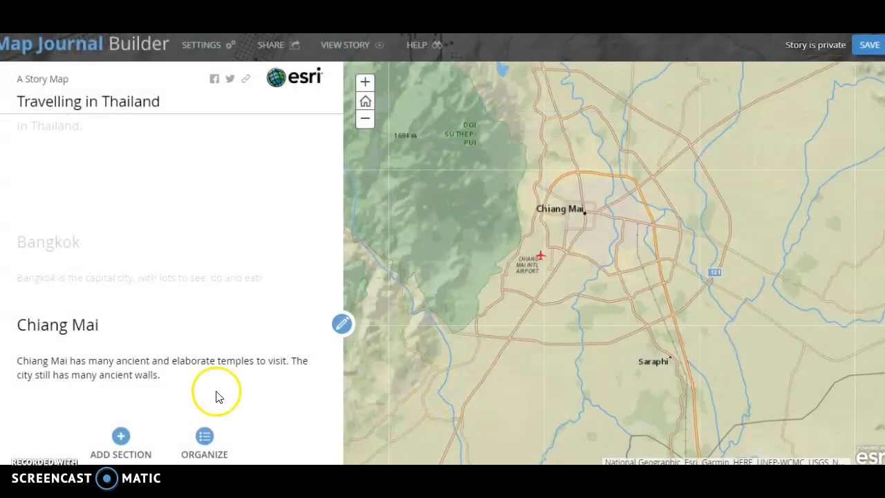
# - Save the story map
pyautogui.click(861, 49)
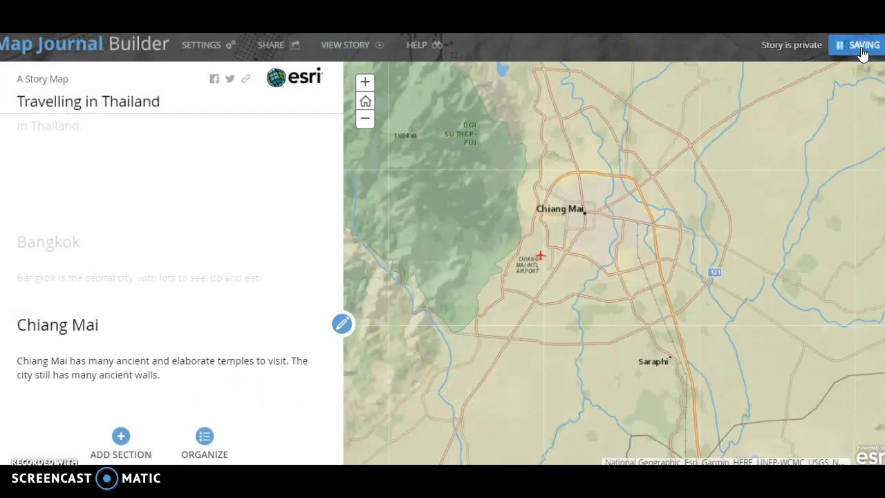
pyautogui.click(606, 221)
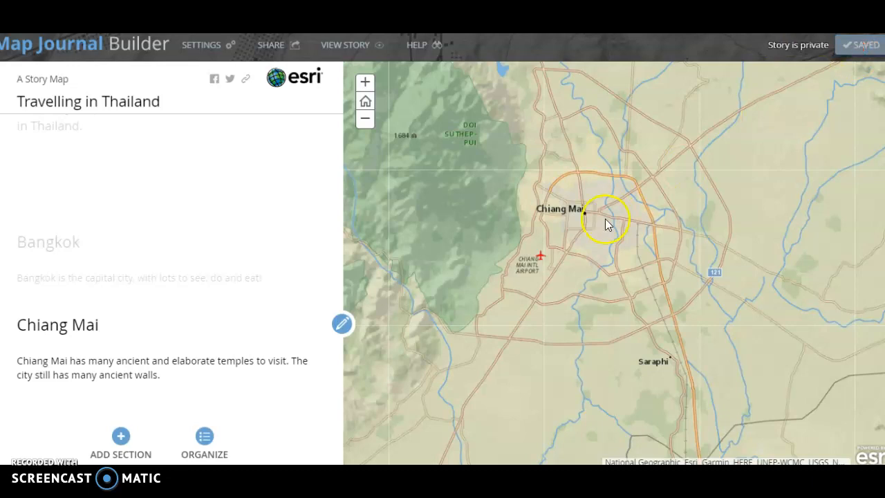